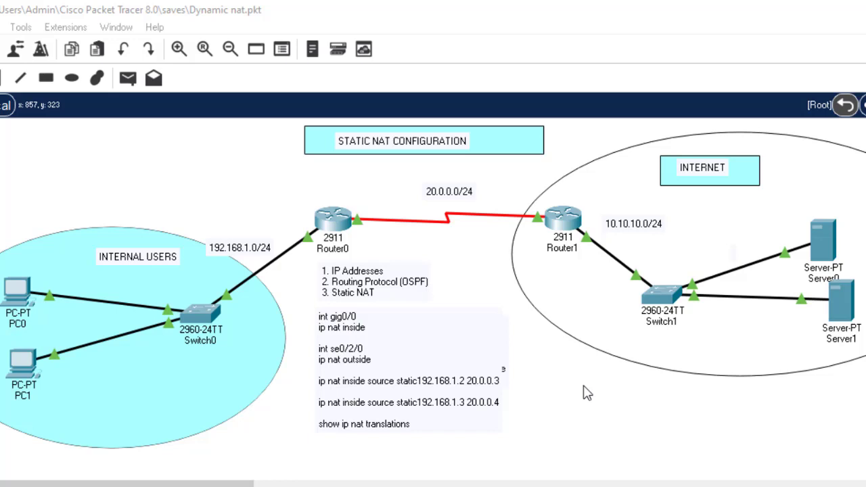
# Change STATIC to DYNAMIC in the title note so it reads DYNAMIC NAT CONFIGURATION
pyautogui.doubleClick(313, 144)
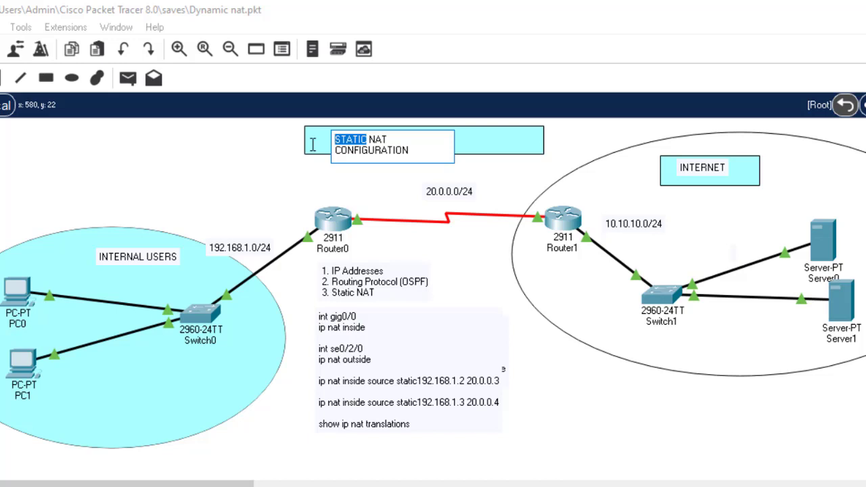
pyautogui.write('DYNAMIC')
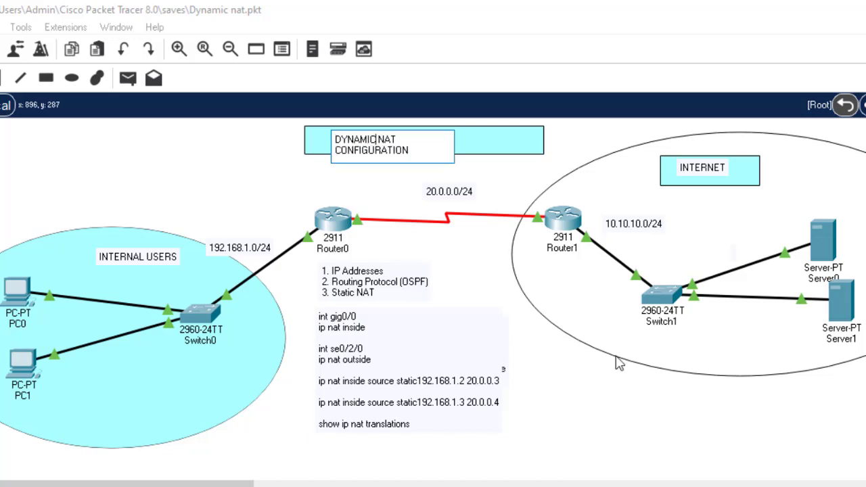
pyautogui.click(616, 400)
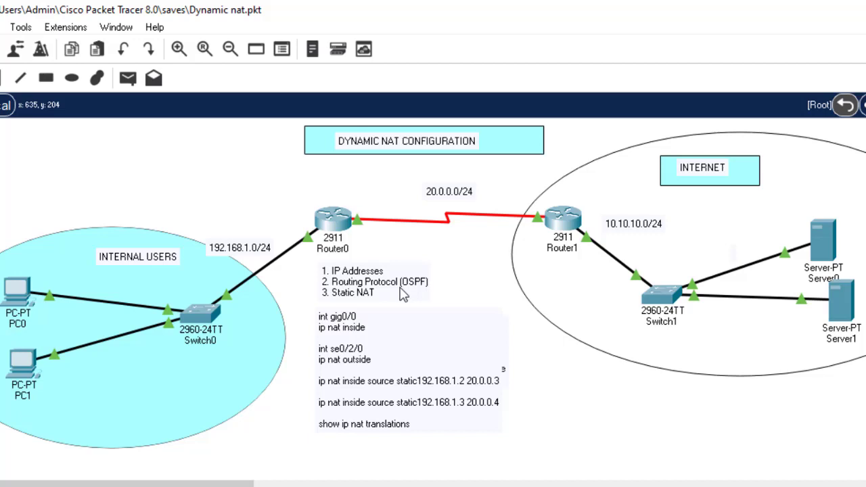
# Replace 'Static' with 'Dynamic' in line 3 of the numbered steps note under Router0
pyautogui.click(352, 292)
pyautogui.click(352, 292)
pyautogui.moveTo(351, 292); pyautogui.dragTo(330, 291)
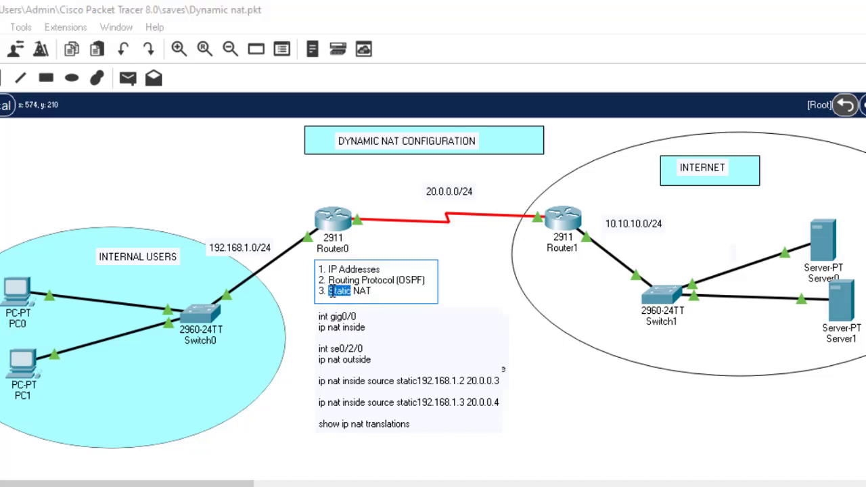
pyautogui.write('D ynamic')
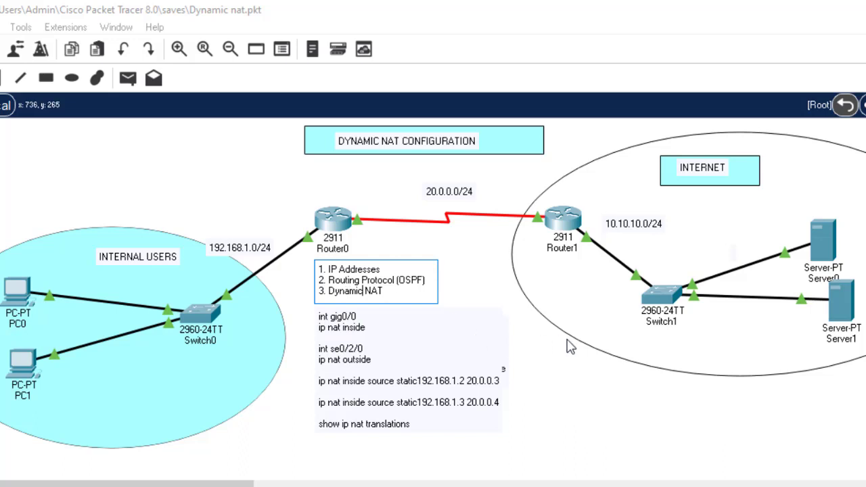
pyautogui.click(578, 383)
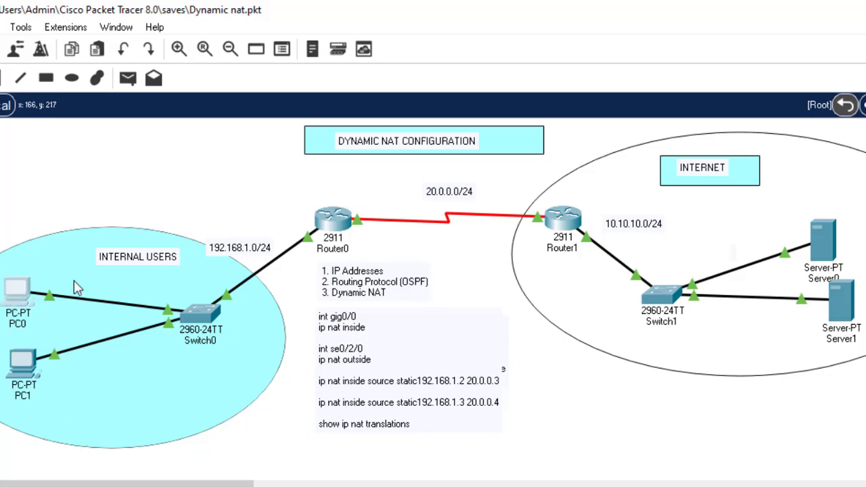
pyautogui.click(17, 291)
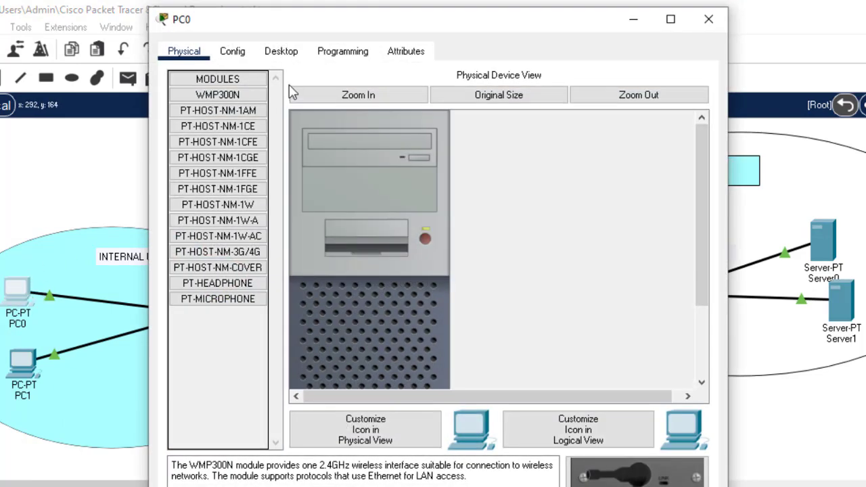
pyautogui.click(284, 53)
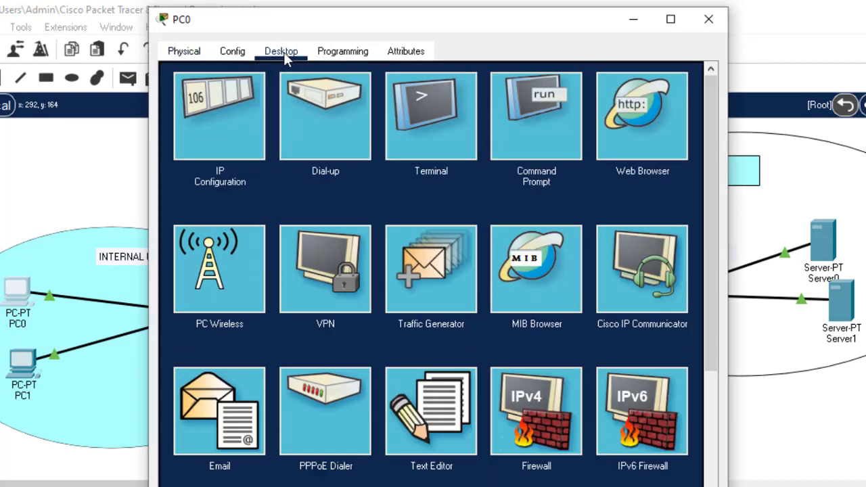
pyautogui.click(230, 114)
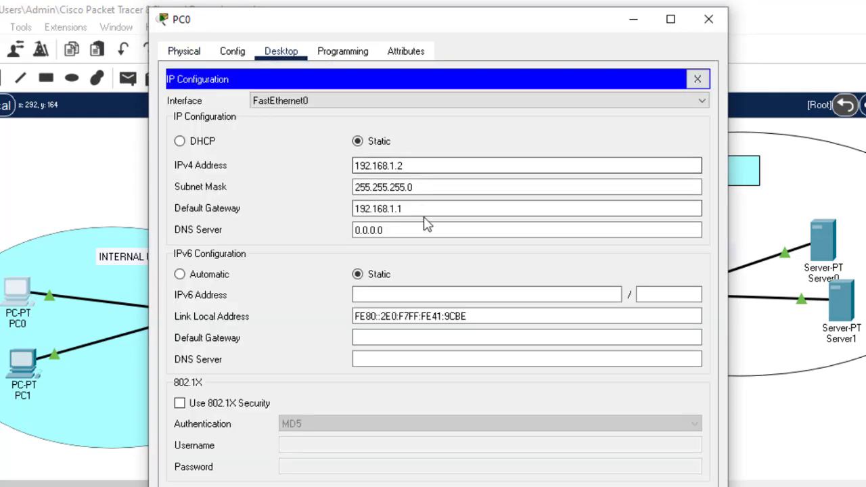
pyautogui.click(412, 164)
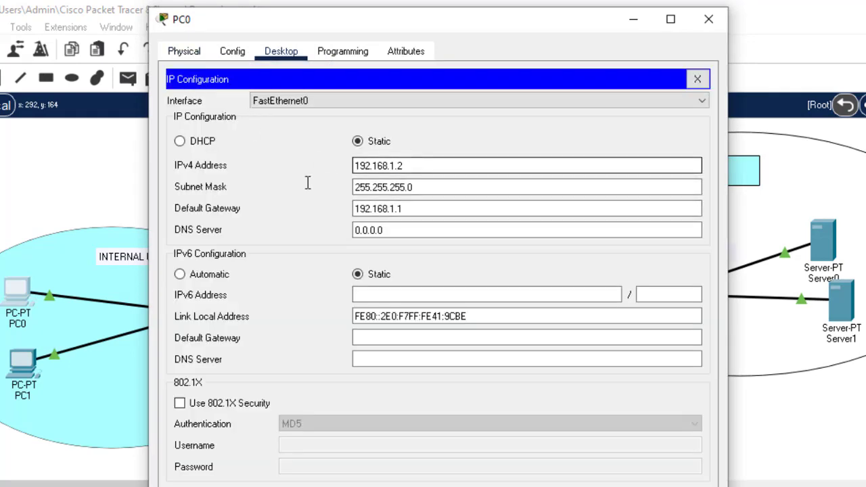
pyautogui.moveTo(404, 170); pyautogui.dragTo(318, 166)
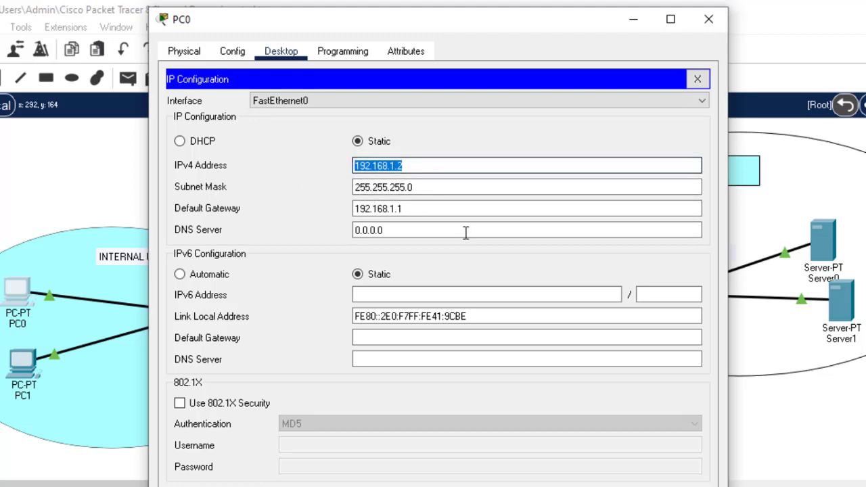
pyautogui.click(708, 21)
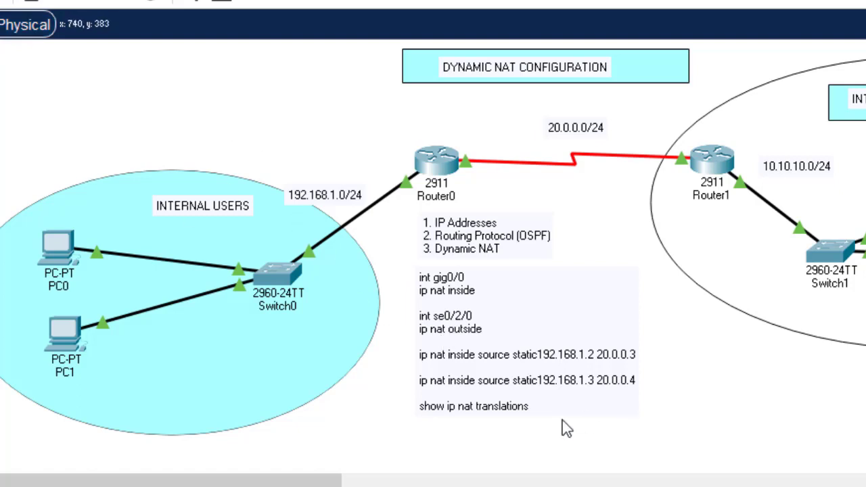
# Erase all the static NAT command text from the commands note below Router0
pyautogui.doubleClick(528, 415)
pyautogui.moveTo(542, 432); pyautogui.dragTo(413, 277)
pyautogui.click(751, 382)
pyautogui.doubleClick(547, 397)
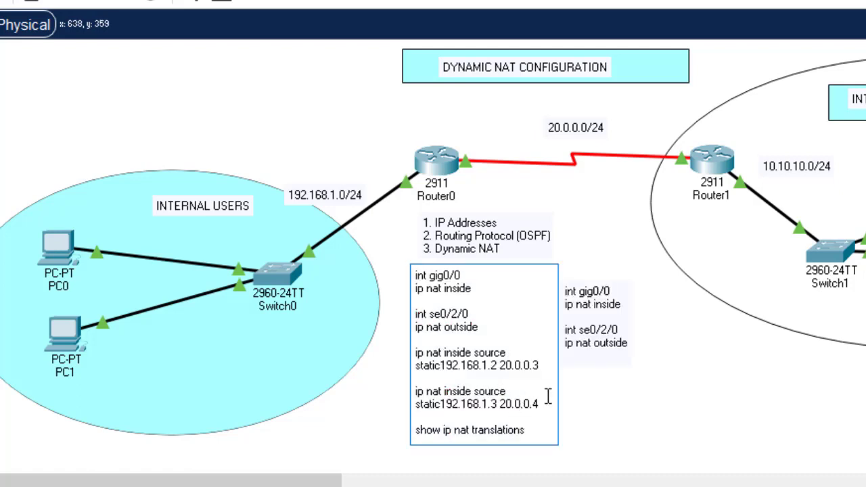
pyautogui.moveTo(537, 419); pyautogui.dragTo(413, 303)
pyautogui.hotkey('ctrl', 'a')
pyautogui.press('Delete')
# Delete the remaining NAT commands note and confirm the deletion
pyautogui.click(686, 391)
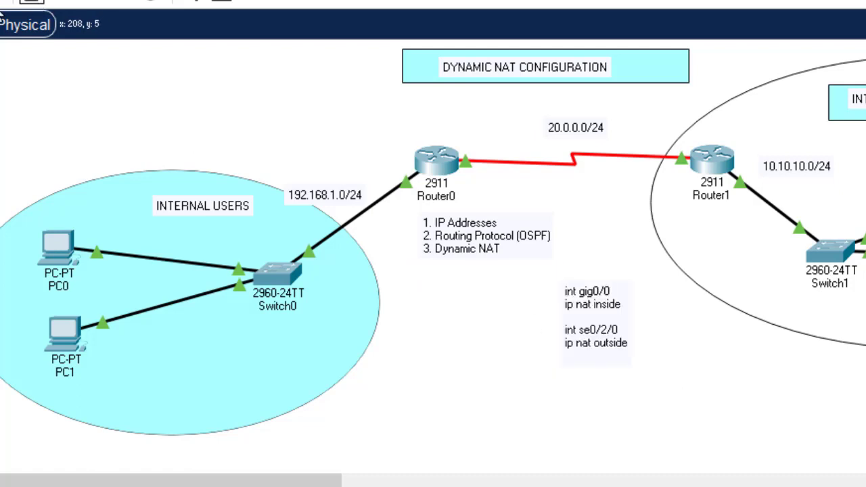
pyautogui.press('Delete')
pyautogui.click(571, 294)
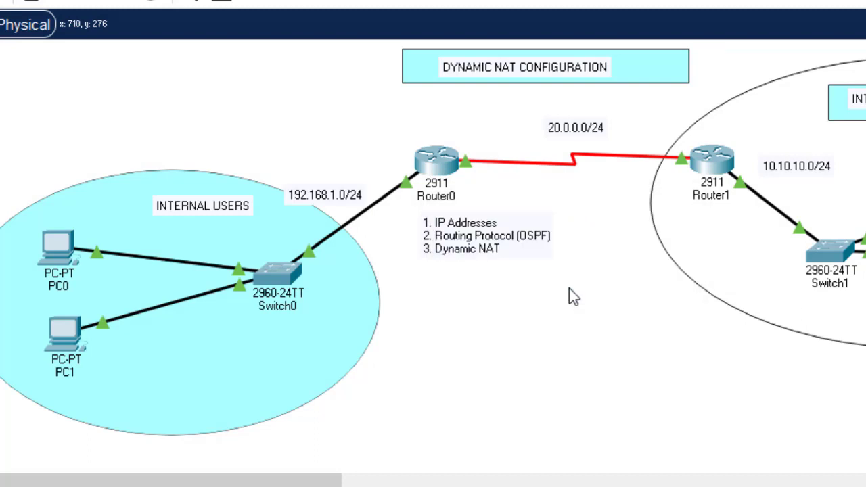
# Add a note below the steps list reading 'Dynamic Nat' with step '1. nat inside or outside'
pyautogui.click(427, 287)
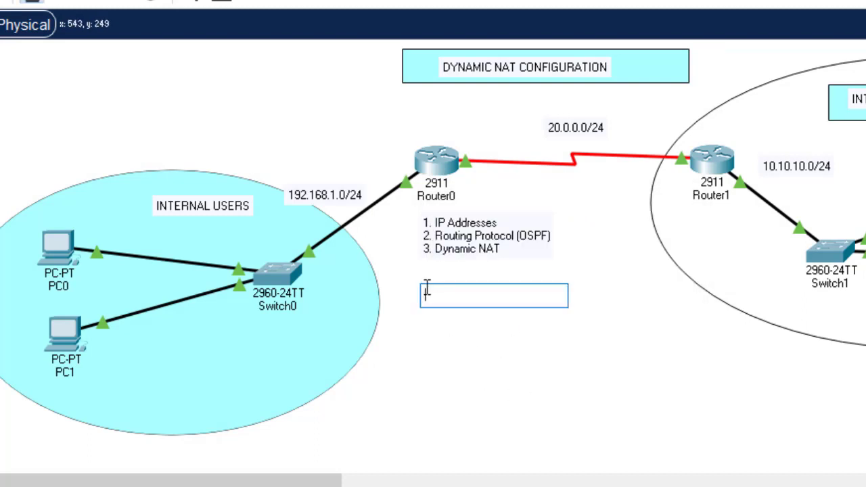
pyautogui.write('4')
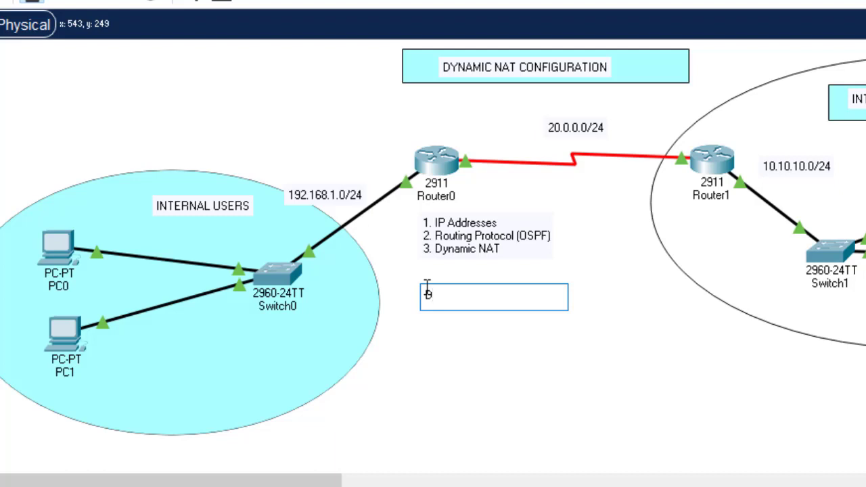
pyautogui.write('ynamic Nat')
pyautogui.press('Return')
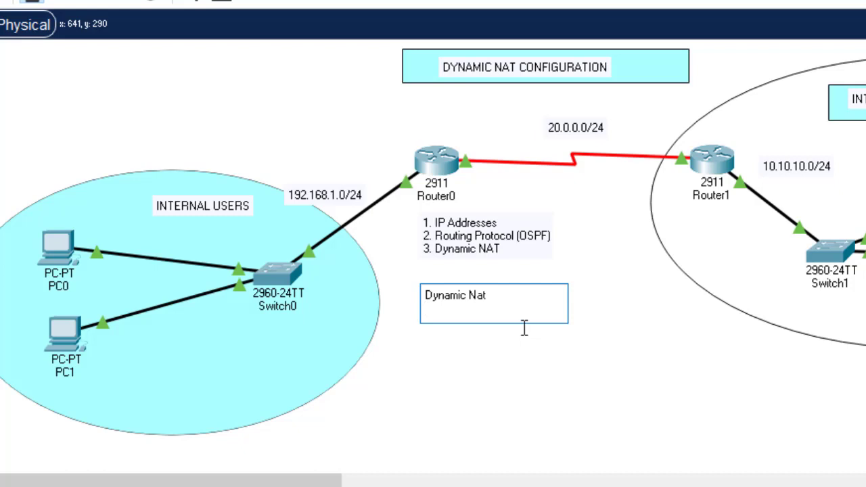
pyautogui.press('Return')
pyautogui.write('1')
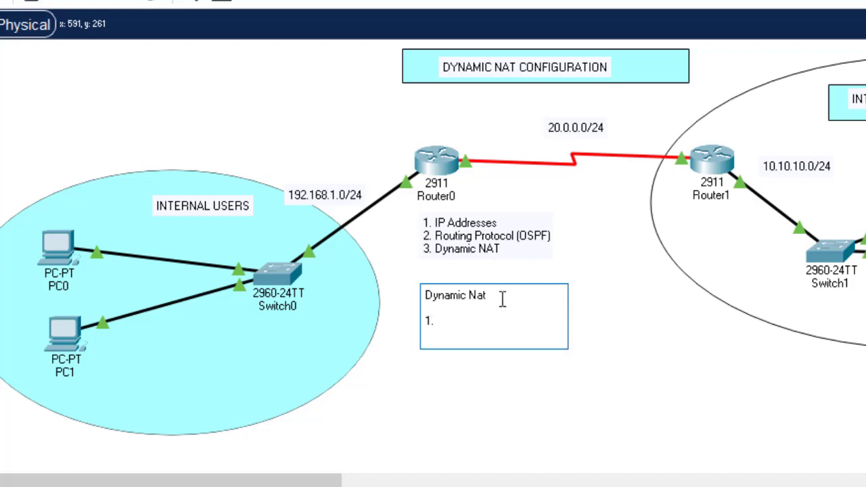
pyautogui.write('. nat inside')
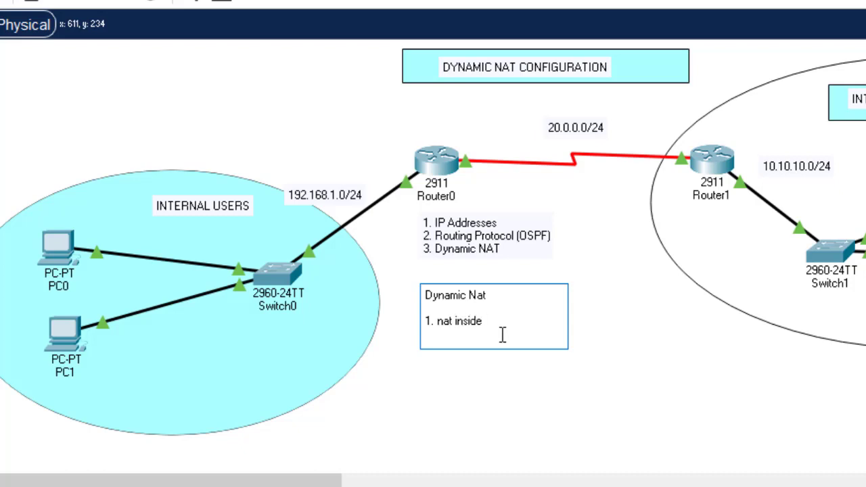
pyautogui.write(' or outside')
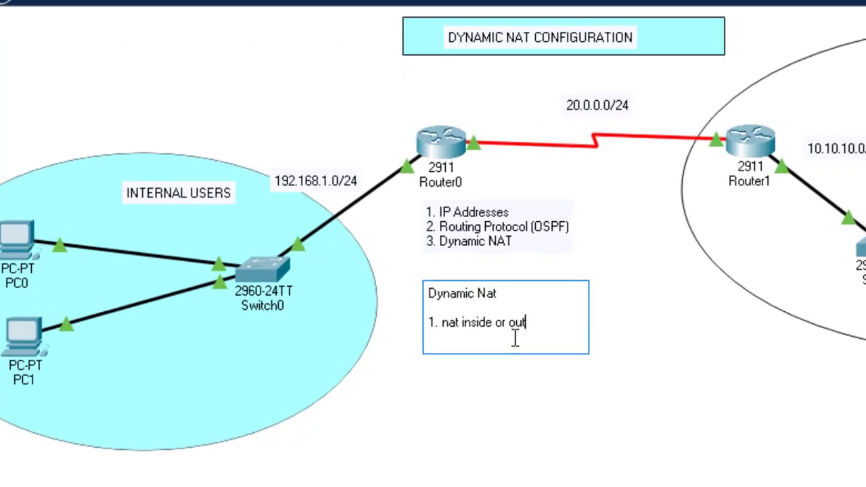
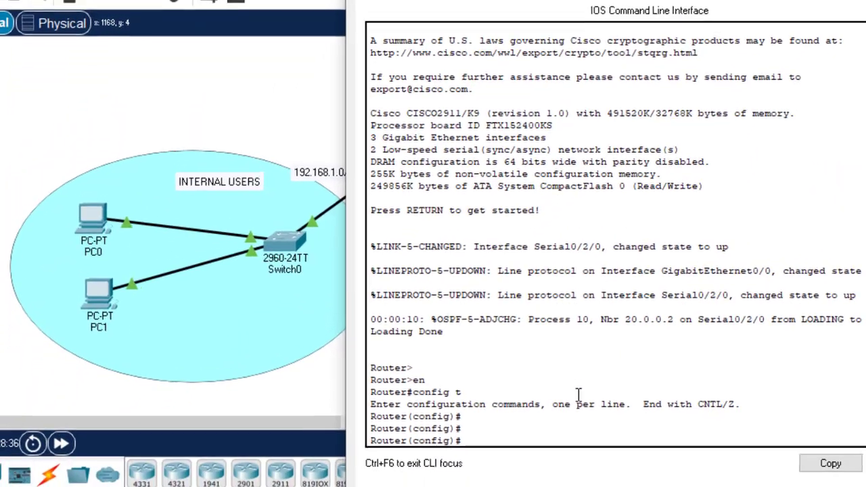
# Remove Router0's static NAT mapping 192.168.1.2 → 20.0.0.3
pyautogui.write('ip')
pyautogui.write(' nat')
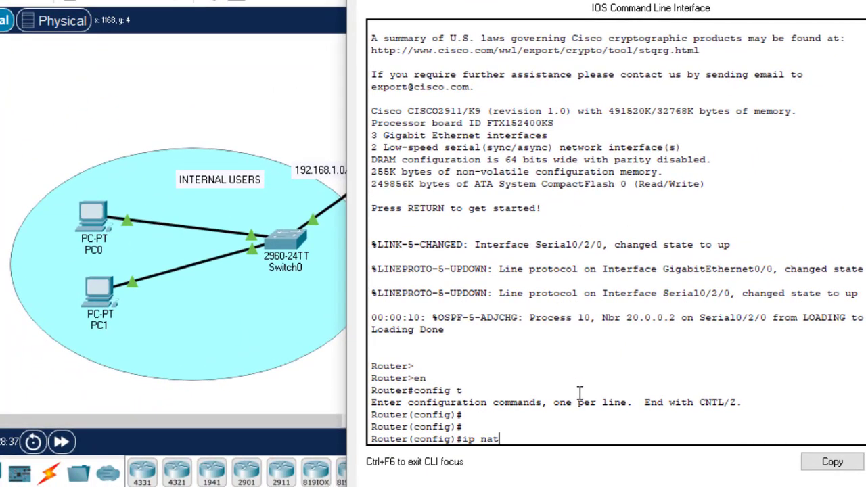
pyautogui.write(' inside sourc')
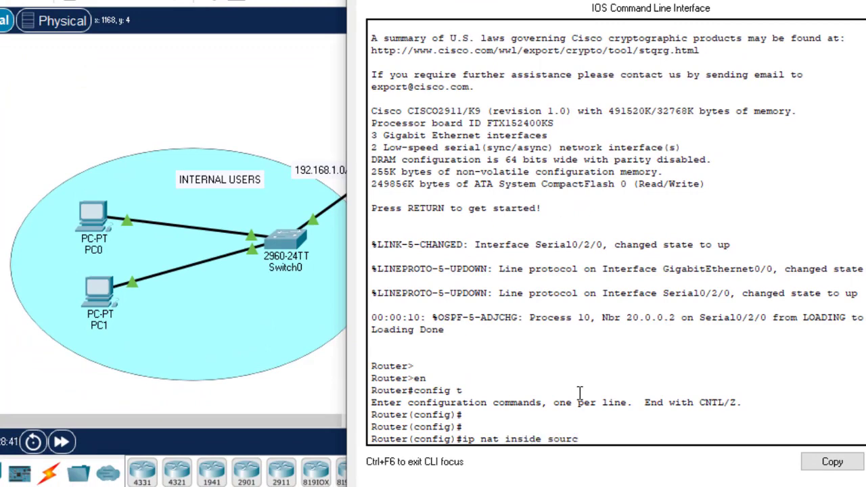
pyautogui.write('e static 1')
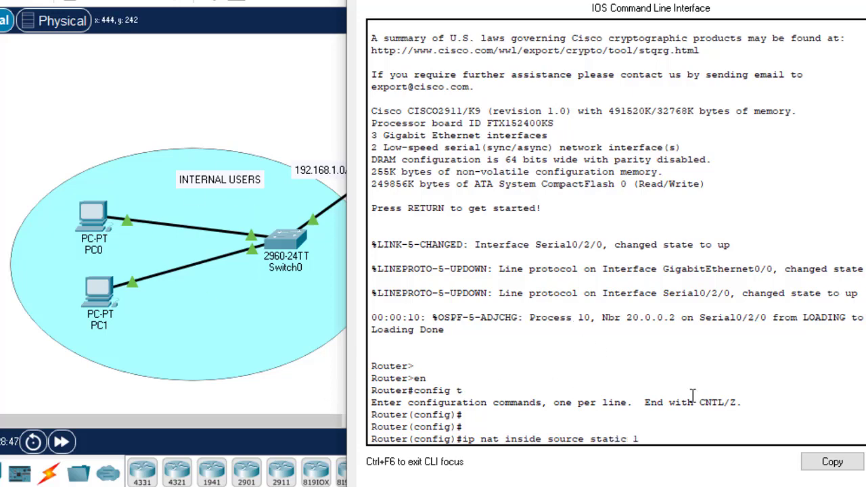
pyautogui.write('92.168.1.2')
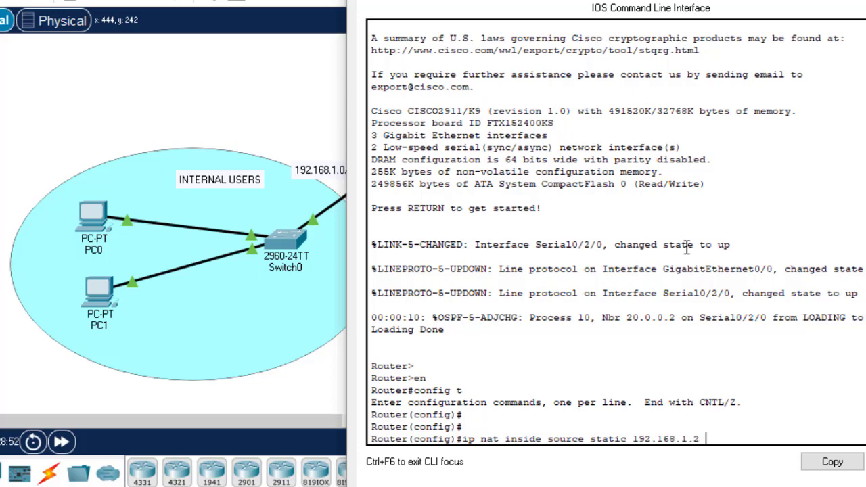
pyautogui.write(' 20.0.0.3')
pyautogui.press('Left')
pyautogui.press('Left')
pyautogui.press('Left')
pyautogui.press('Left')
pyautogui.press('Left')
pyautogui.press('Left')
pyautogui.press('Left')
pyautogui.press('Left')
pyautogui.press('Left')
pyautogui.press('Left')
pyautogui.press('Left')
pyautogui.press('Left')
pyautogui.press('Left')
pyautogui.press('Left')
pyautogui.press('Left')
pyautogui.press('Left')
pyautogui.press('Left')
pyautogui.press('Left')
pyautogui.press('Left')
pyautogui.press('Left')
pyautogui.write('no')
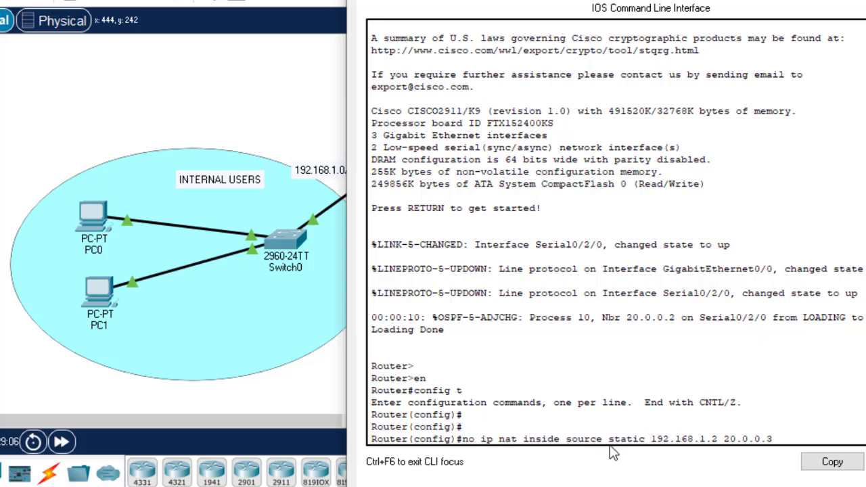
pyautogui.press('Return')
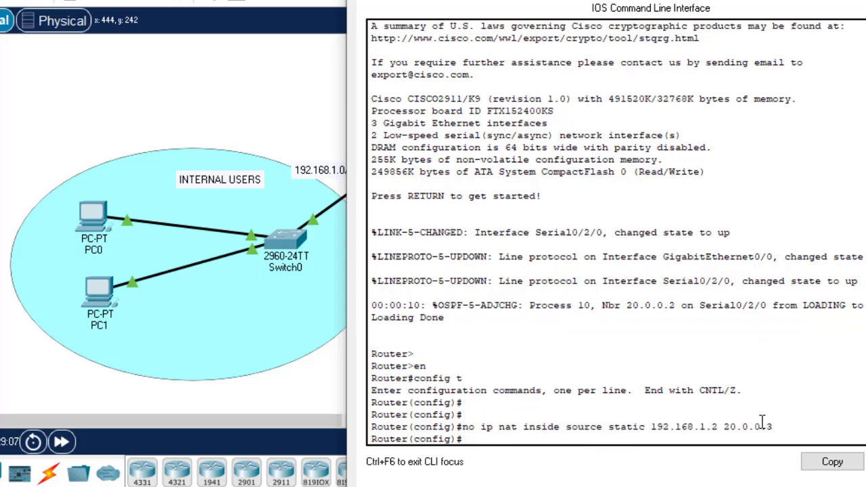
# Remove the static NAT mapping 192.168.1.3 → 20.0.0.4 by editing the recalled command
pyautogui.press('Up')
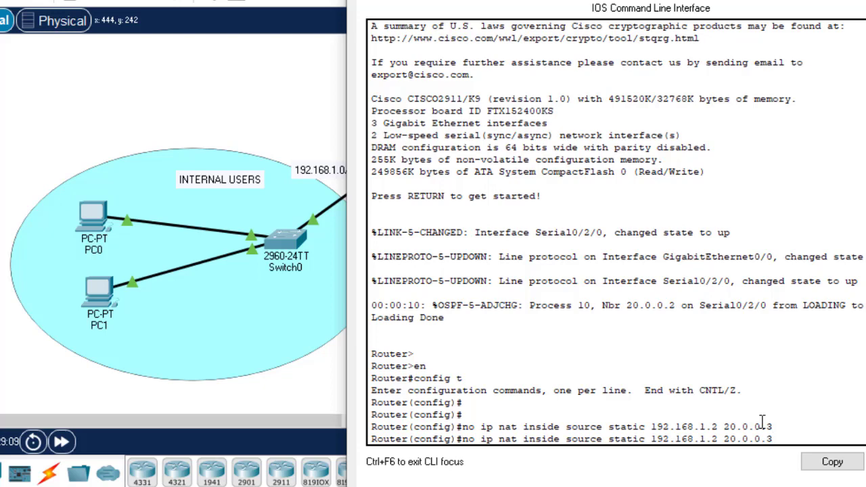
pyautogui.press('BackSpace')
pyautogui.write('4')
pyautogui.press('Right')
pyautogui.press('BackSpace')
pyautogui.write('3')
pyautogui.press('Return')
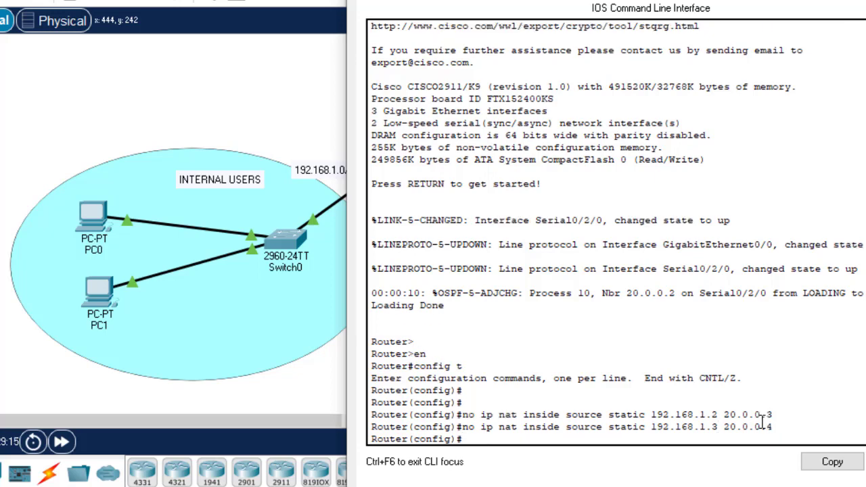
# Save the configuration with 'do wr' and exit to privileged mode
pyautogui.write('do wr')
pyautogui.press('Return')
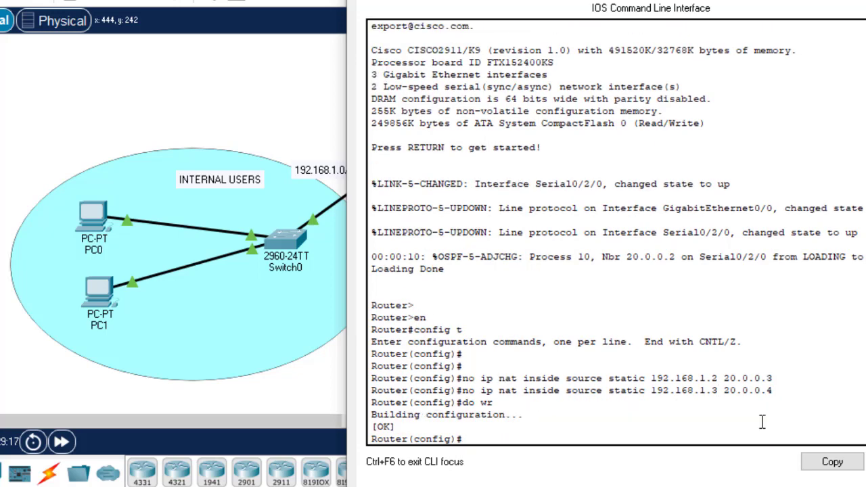
pyautogui.write('exit')
pyautogui.press('Return')
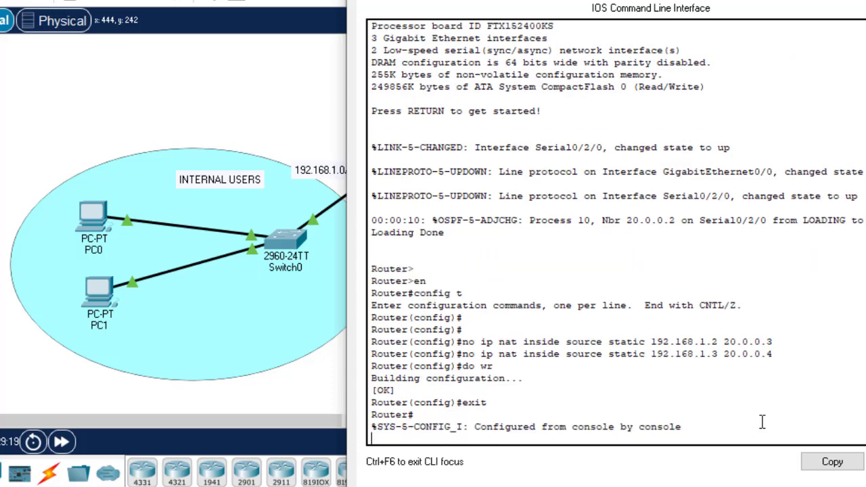
pyautogui.press('Return')
pyautogui.press('Return')
pyautogui.press('Return')
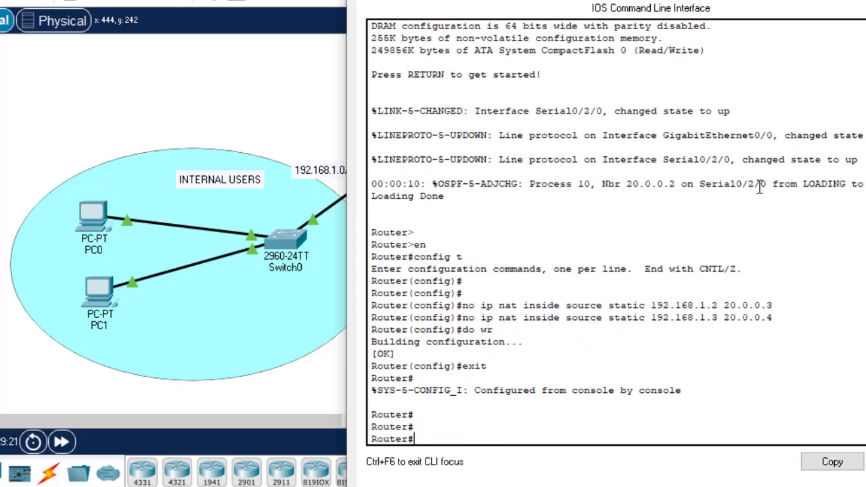
# Enter global config and make GigabitEthernet0/0 the NAT inside interface
pyautogui.press('Return')
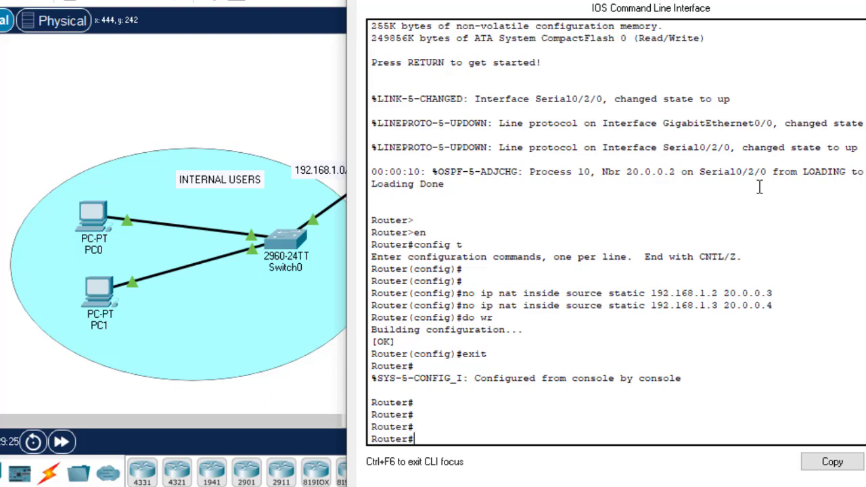
pyautogui.write('confi')
pyautogui.write(' t')
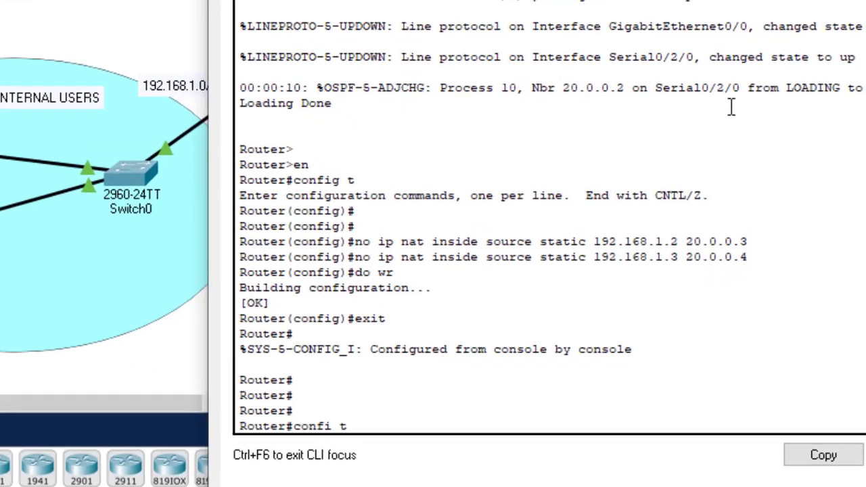
pyautogui.press('Return')
pyautogui.press('Return')
pyautogui.press('Return')
pyautogui.press('Return')
pyautogui.write('ig)#i')
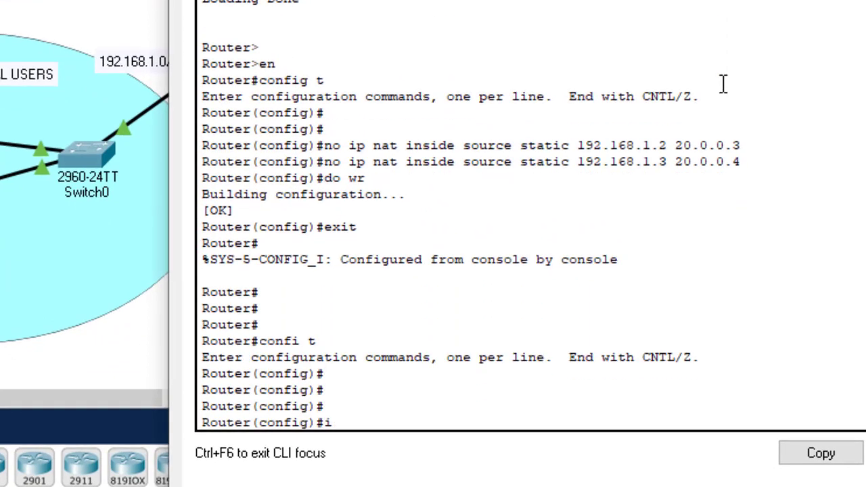
pyautogui.write('nt gig0/0')
pyautogui.press('Return')
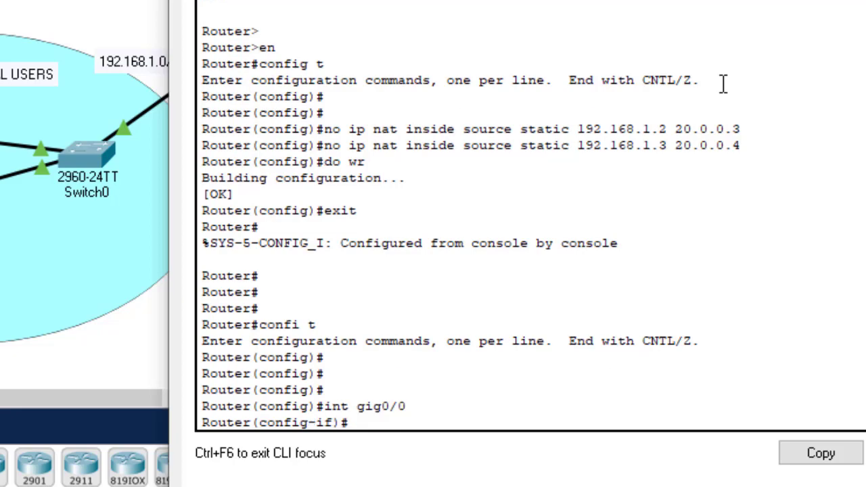
pyautogui.write('ip nat in')
pyautogui.press('Tab')
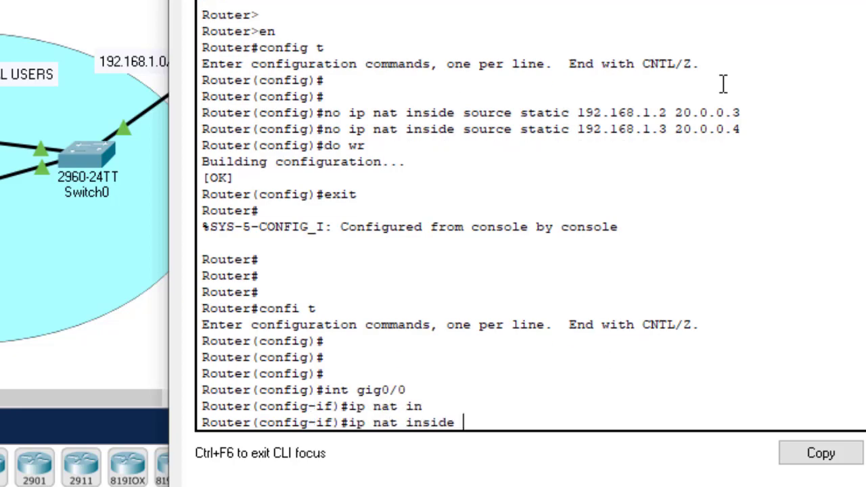
pyautogui.press('Return')
pyautogui.press('Return')
pyautogui.press('Return')
pyautogui.press('Return')
# Make Serial0/2/0 the NAT outside interface, exit, and hide the console to view the notes
pyautogui.press('Up')
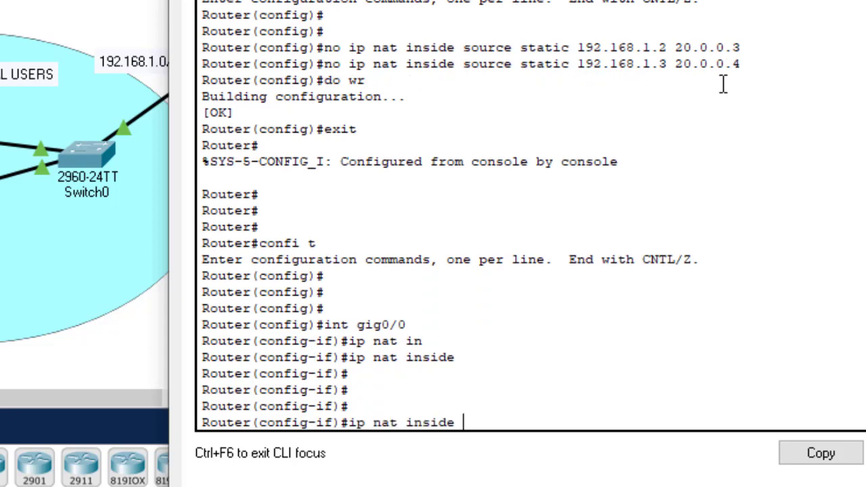
pyautogui.press('Up')
pyautogui.press('Up')
pyautogui.press('Down')
pyautogui.press('BackSpace')
pyautogui.press('BackSpace')
pyautogui.press('BackSpace')
pyautogui.press('BackSpace')
pyautogui.press('BackSpace')
pyautogui.press('BackSpace')
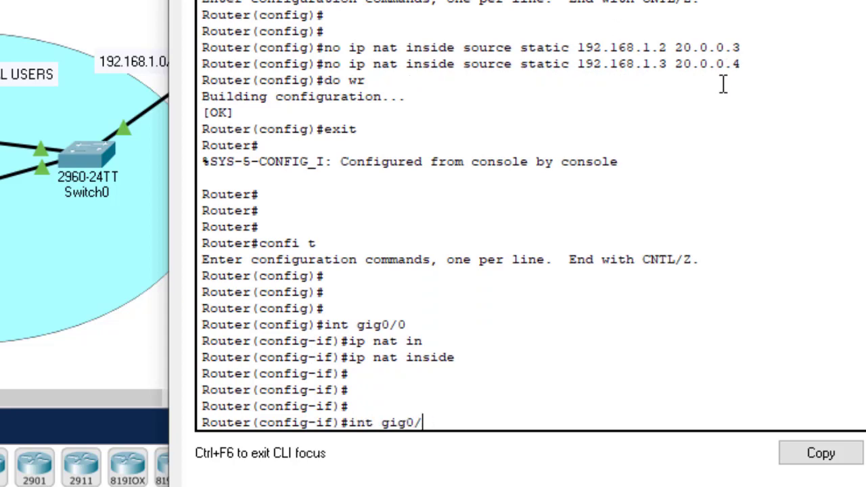
pyautogui.write('se0/2/0')
pyautogui.press('Return')
pyautogui.write('ip nat ')
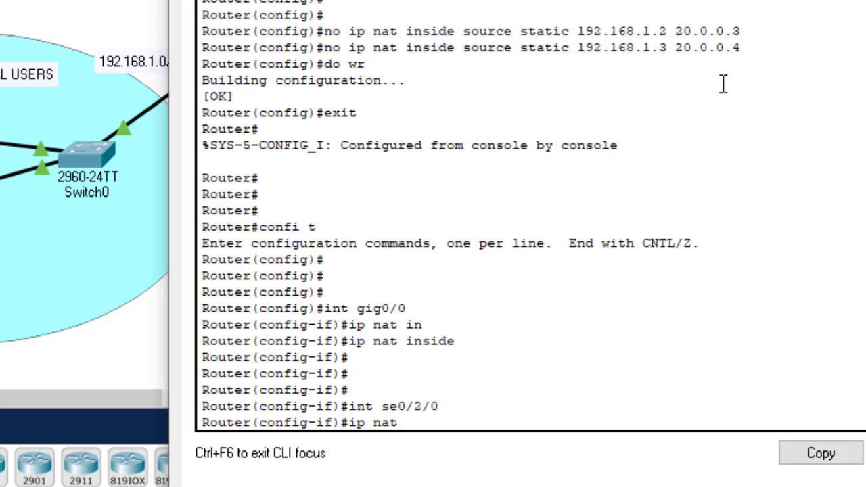
pyautogui.write('ou')
pyautogui.press('Tab')
pyautogui.press('Return')
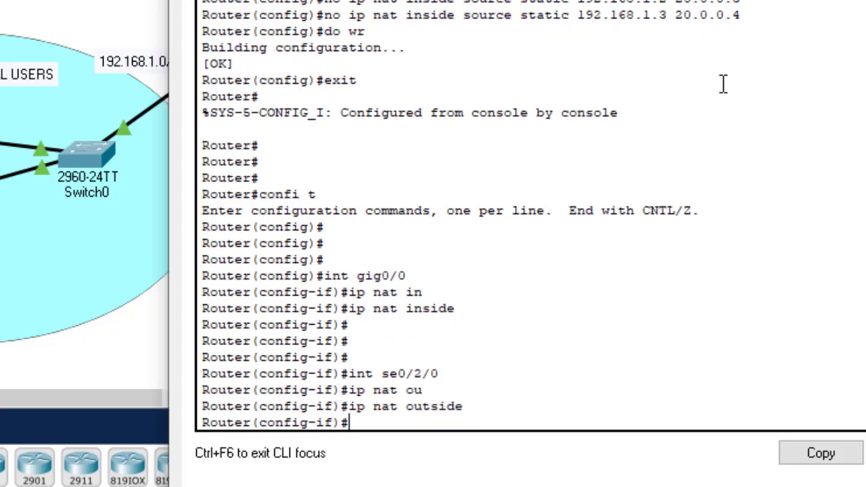
pyautogui.write('exi')
pyautogui.press('Return')
pyautogui.press('Return')
pyautogui.press('Return')
pyautogui.press('Return')
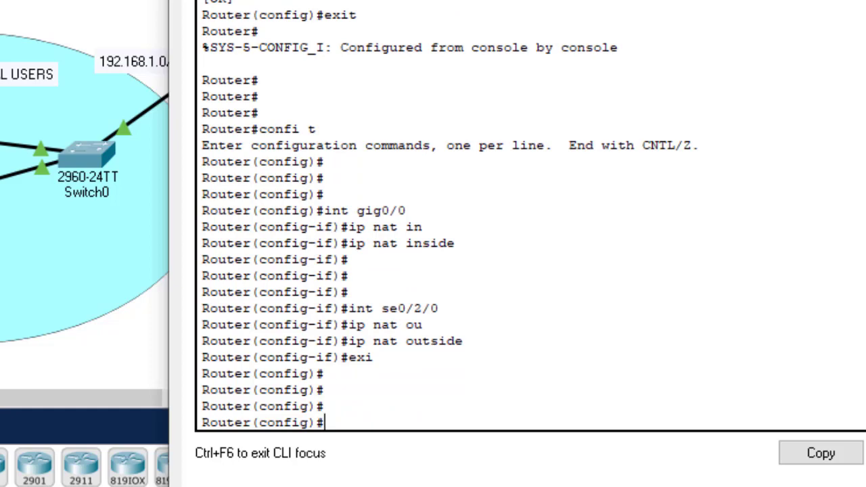
pyautogui.hotkey('alt', 'Tab')
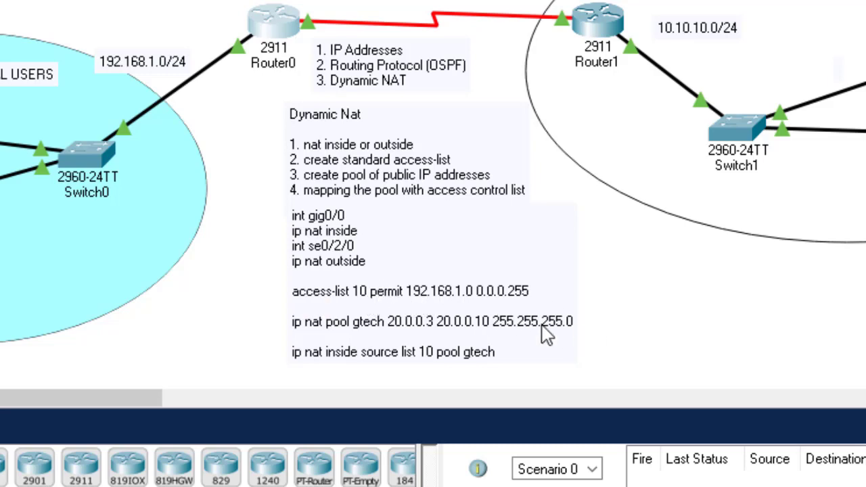
# On Router0 add 'access-list 10 permit 192.168.1.0 0.0.0.255', then close the console
pyautogui.moveTo(511, 486)
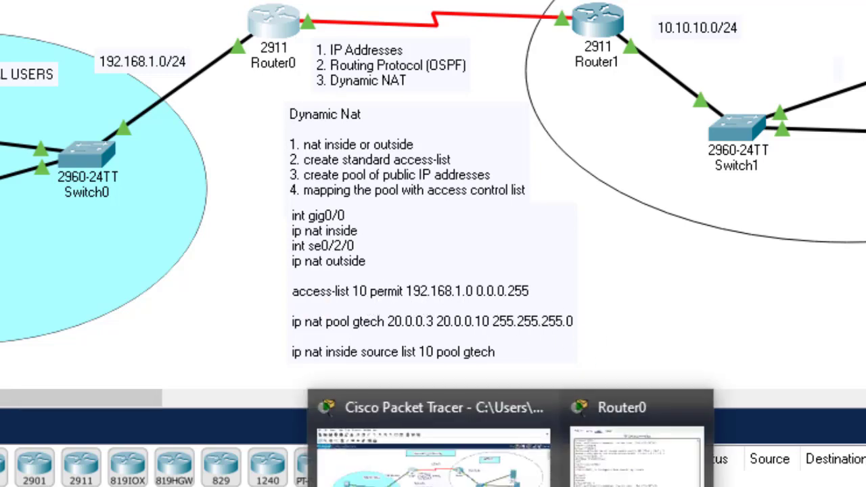
pyautogui.click(636, 447)
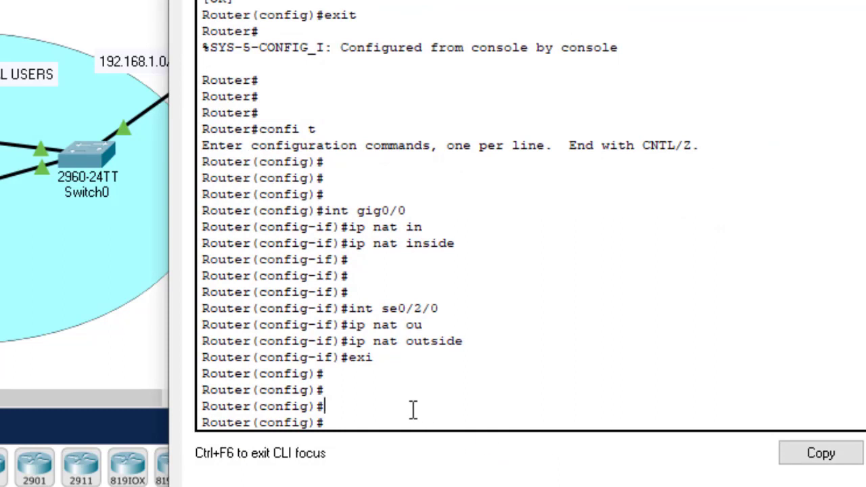
pyautogui.write('acc')
pyautogui.press('Tab')
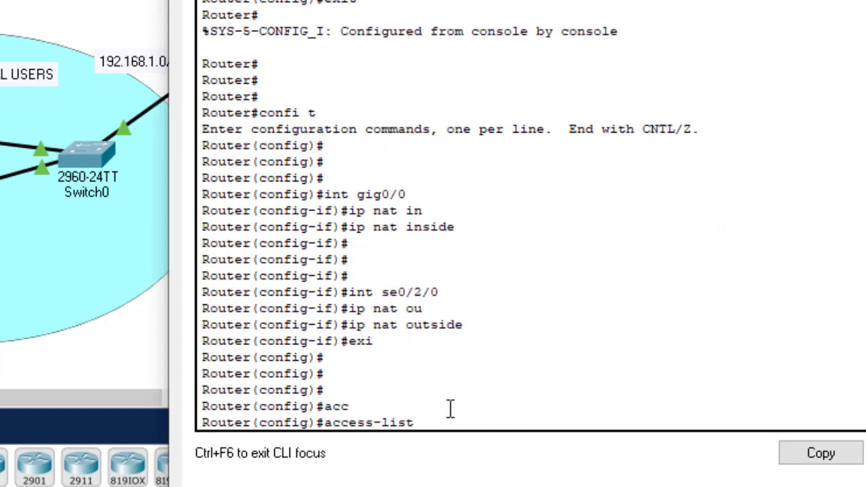
pyautogui.write('10 per')
pyautogui.press('Tab')
pyautogui.write('192')
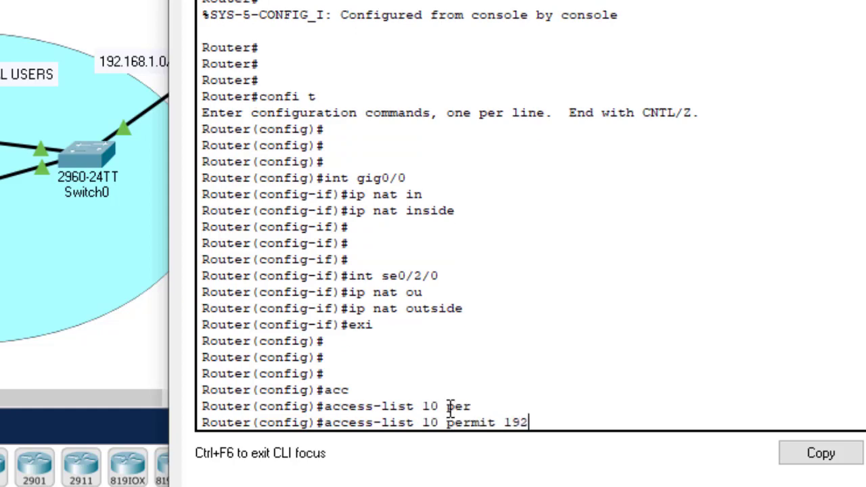
pyautogui.write('.168.1.0 0.0.0.')
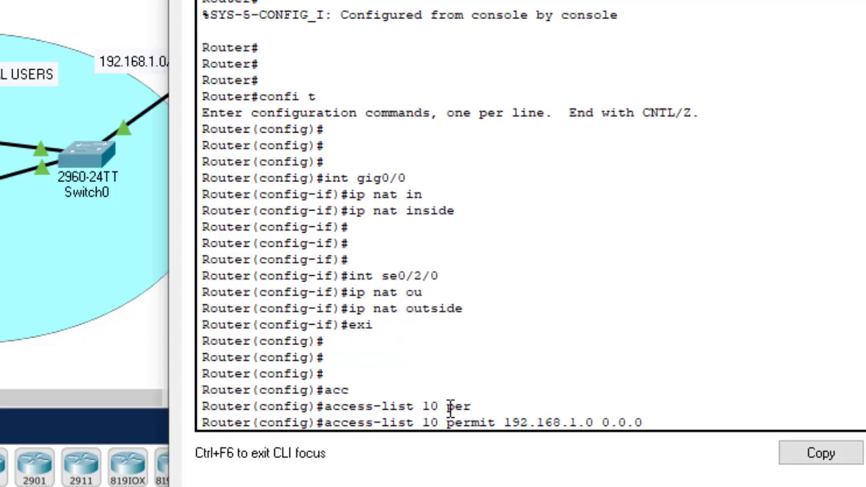
pyautogui.write('255')
pyautogui.press('Return')
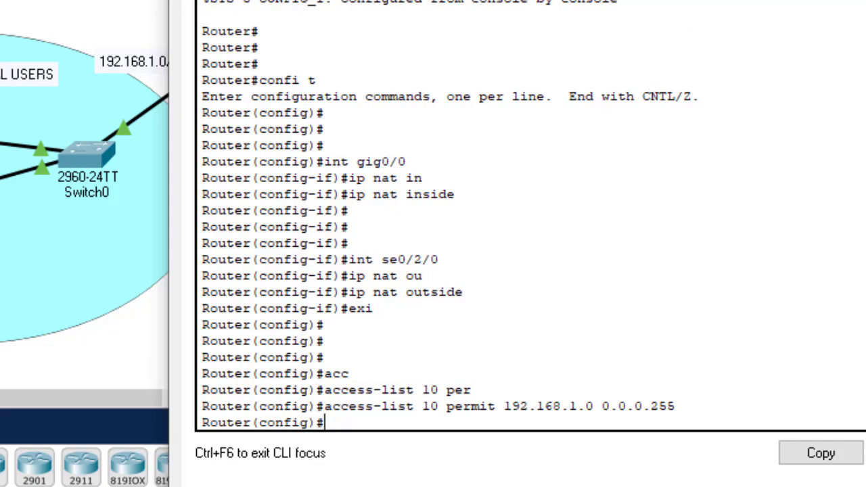
pyautogui.click(503, 3)
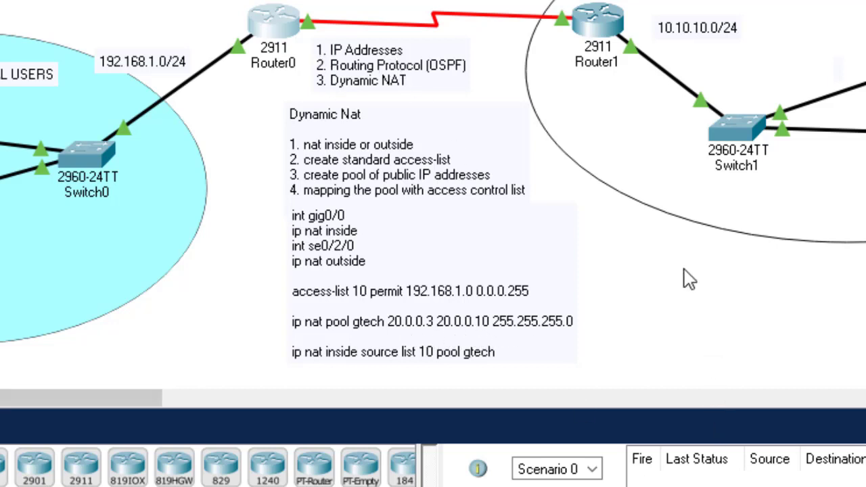
# Try 'ip nat pool gtech 20.0.0.3 20.0.0.10 255.255.255.0' on Router0, which is rejected, then close the console
pyautogui.click(261, 20)
pyautogui.press('Return')
pyautogui.press('Return')
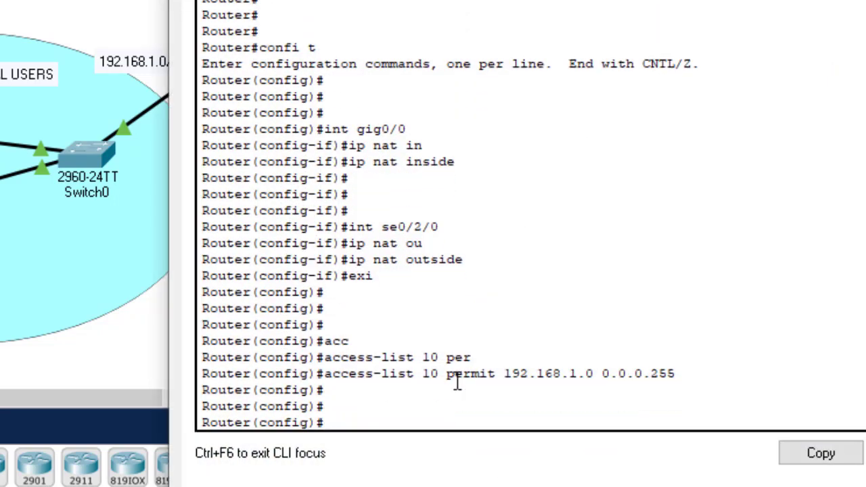
pyautogui.write('ip nat pp')
pyautogui.press('BackSpace')
pyautogui.press('Tab')
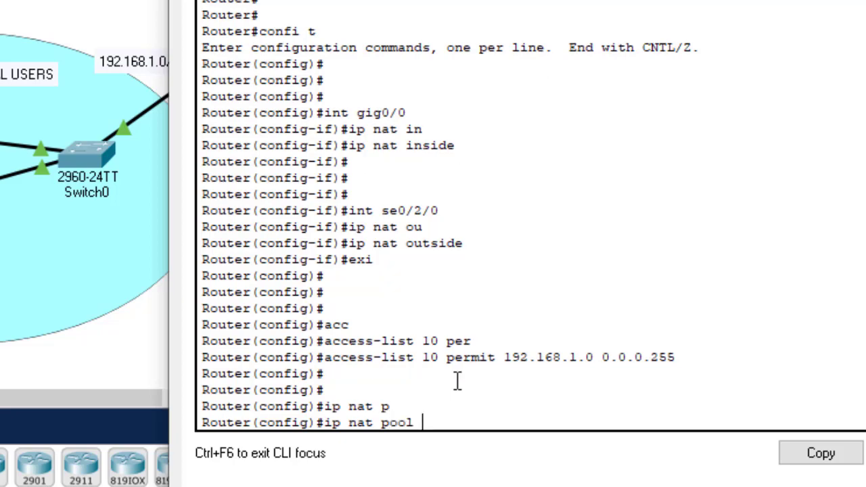
pyautogui.write('gtech')
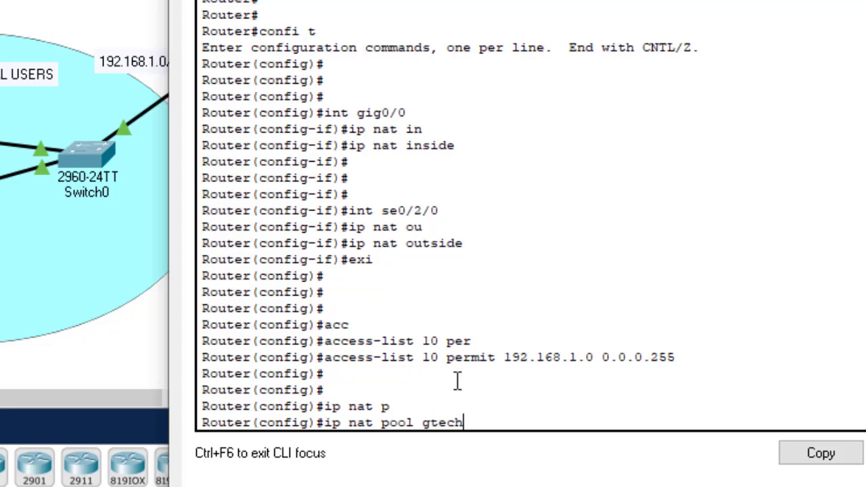
pyautogui.write(' 20.0.0.3')
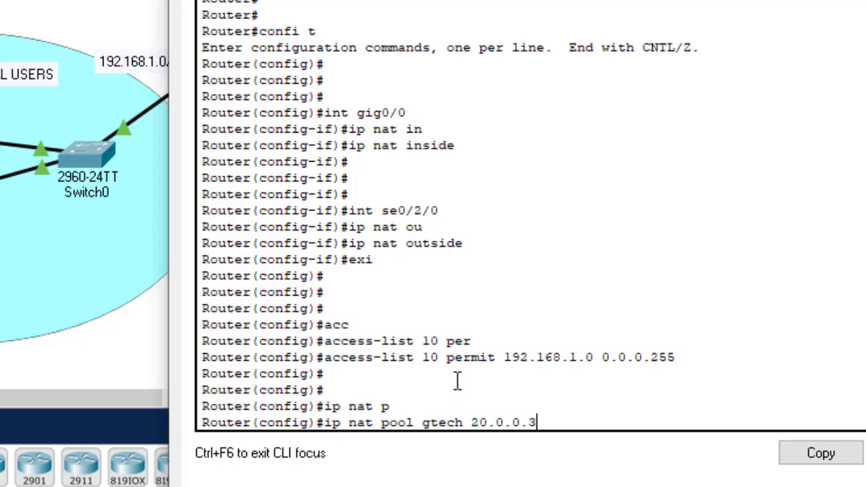
pyautogui.write(' 20.0.0.10 255.25')
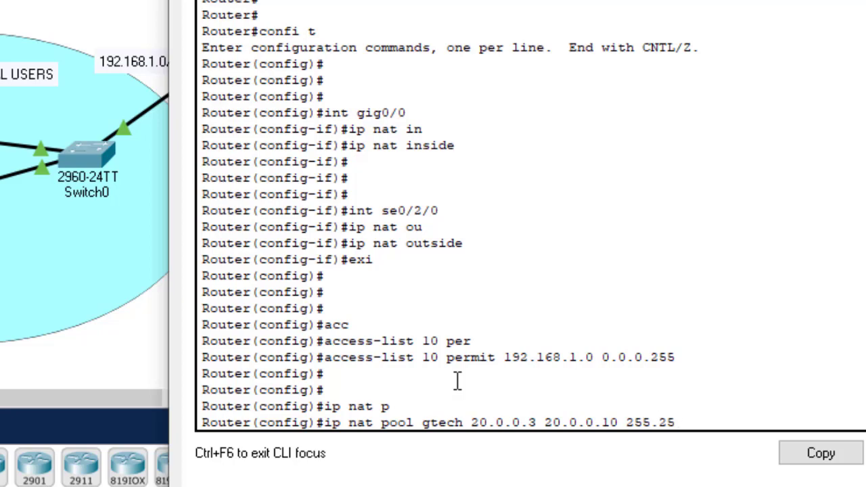
pyautogui.write('55')
pyautogui.press('BackSpace')
pyautogui.write('.255.0')
pyautogui.press('Return')
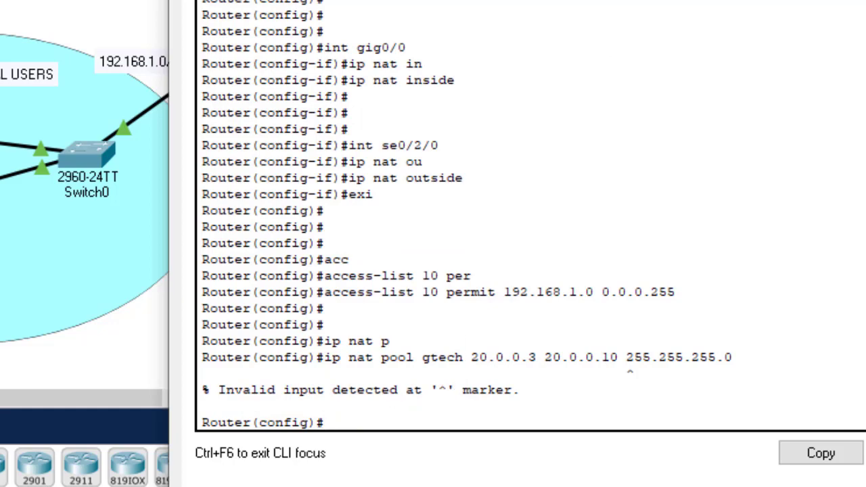
pyautogui.hotkey('alt', 'F4')
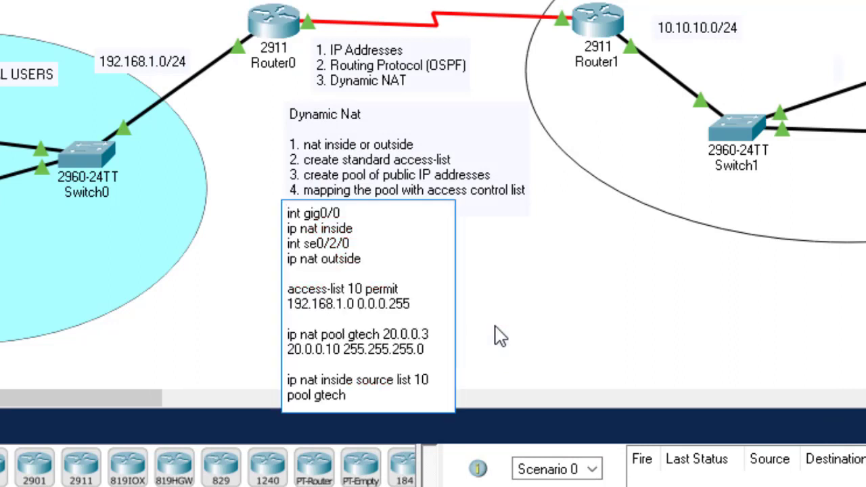
# Insert the keyword 'netmask' before 255.255.255.0 in the note's pool line
pyautogui.click(344, 354)
pyautogui.write('net ')
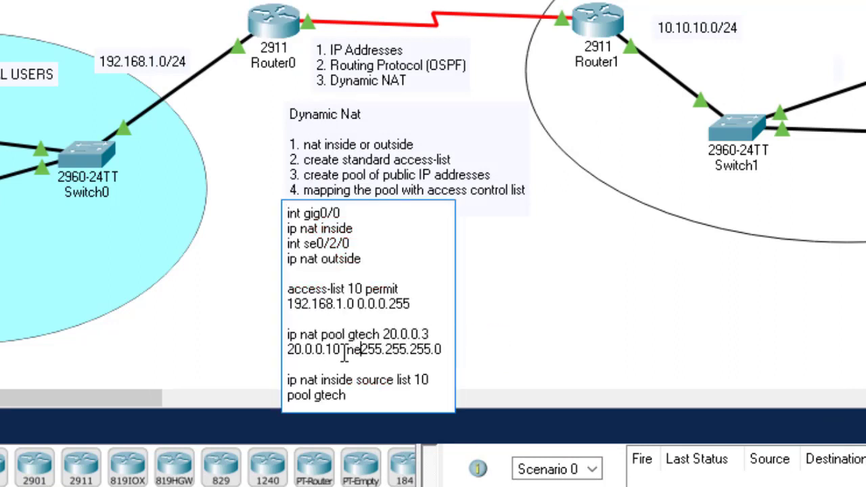
pyautogui.write('mask')
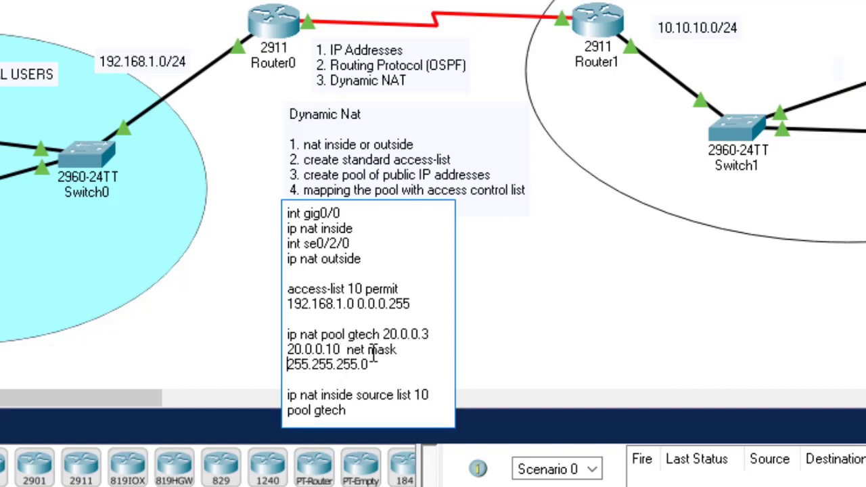
pyautogui.click(371, 349)
pyautogui.press('BackSpace')
pyautogui.click(506, 328)
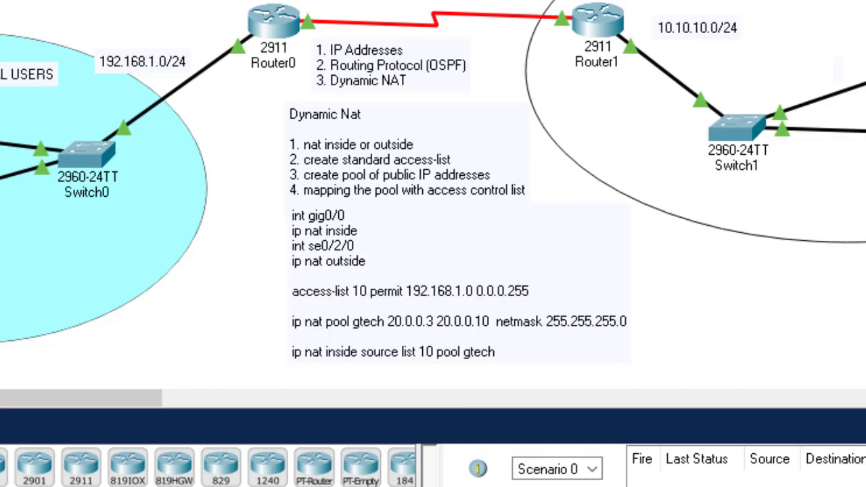
# Enter 'ip nat pool gtech 20.0.0.3 20.0.0.10 netmask 255.255.255.0' on Router0, pasting the address range
pyautogui.moveTo(511, 486)
pyautogui.click(639, 451)
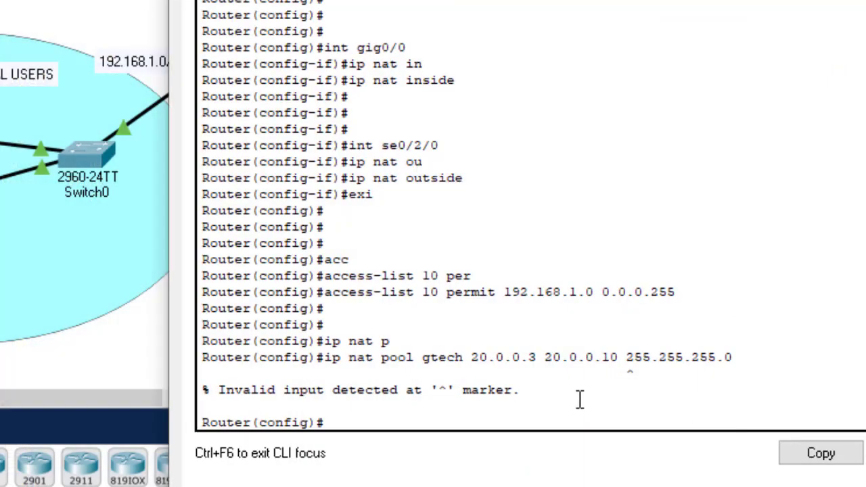
pyautogui.write('ip nat p')
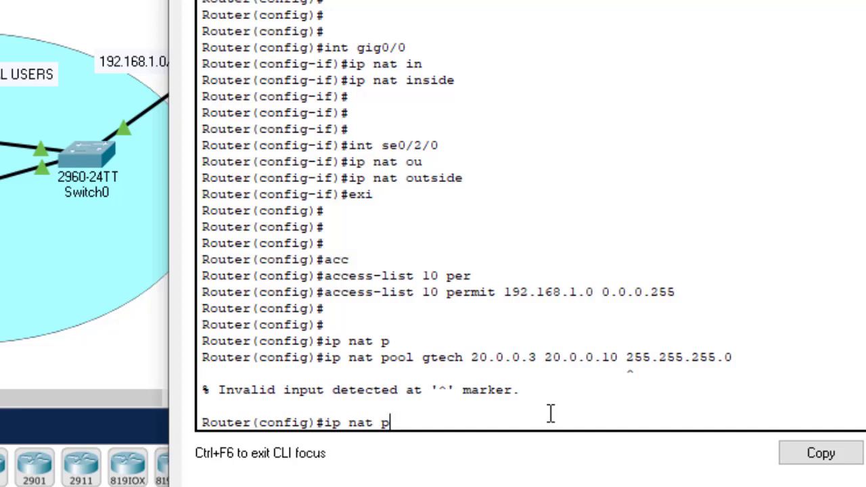
pyautogui.press('Tab')
pyautogui.write('gtech')
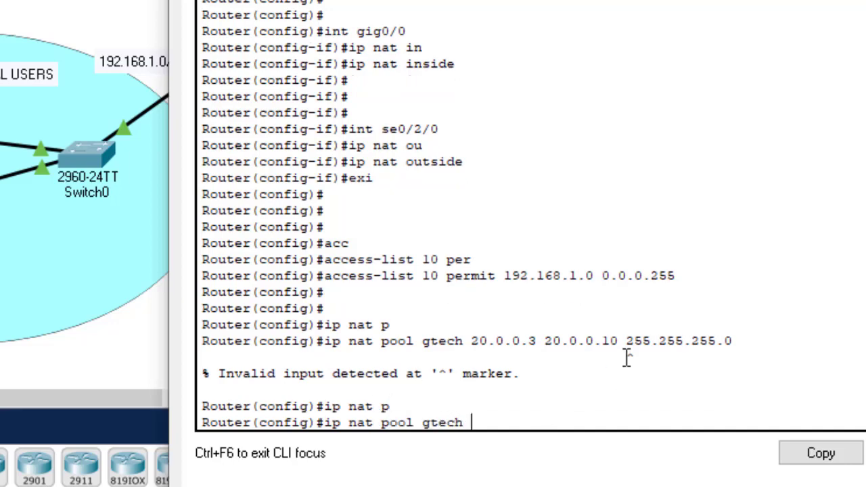
pyautogui.moveTo(627, 342); pyautogui.dragTo(471, 342)
pyautogui.click(821, 453)
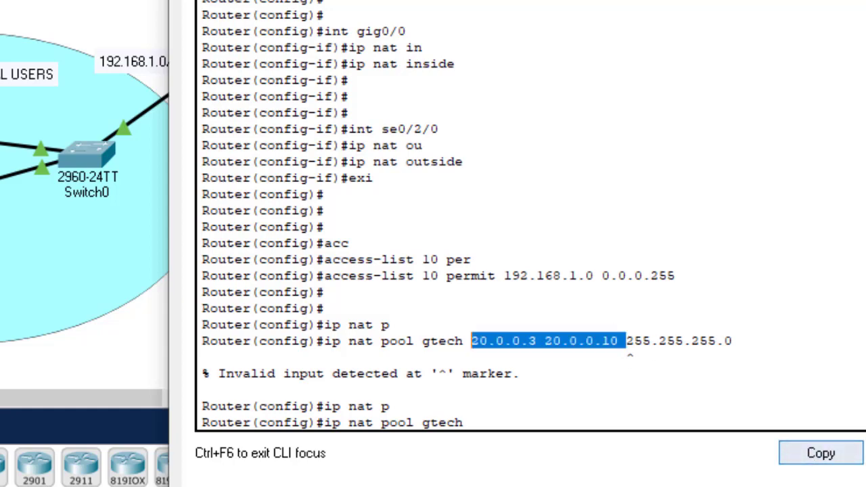
pyautogui.hotkey('ctrl', 'v')
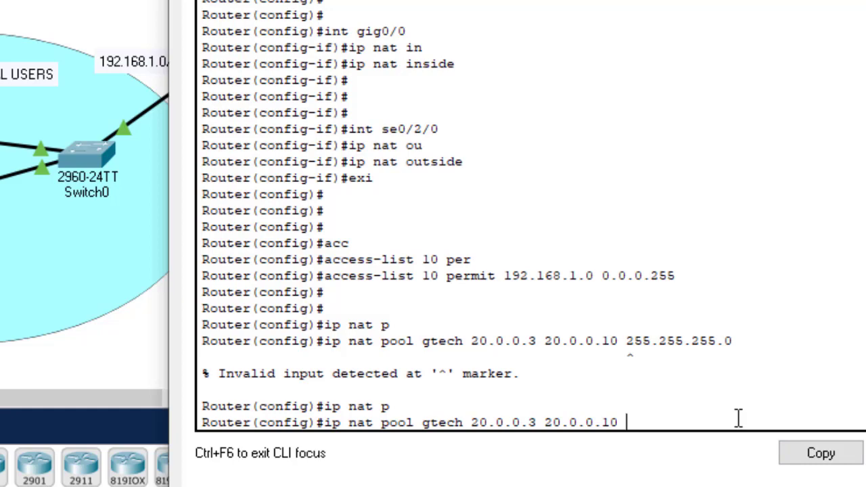
pyautogui.write('net')
pyautogui.press('Tab')
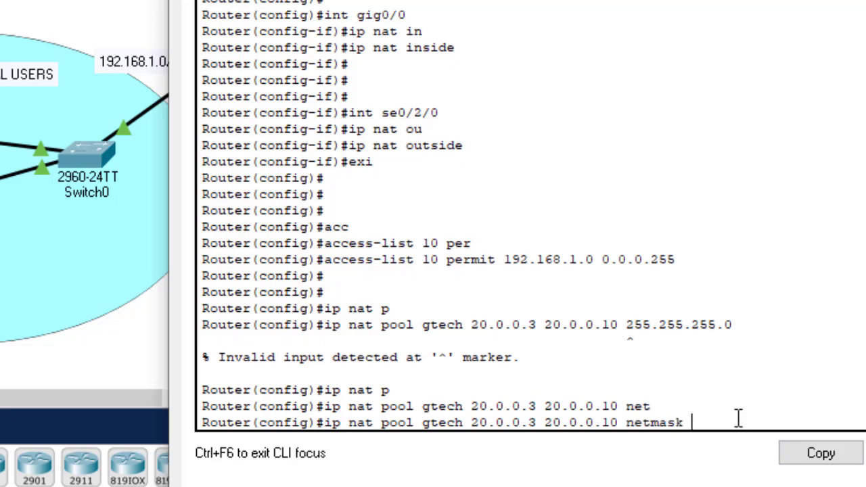
pyautogui.write('255.255')
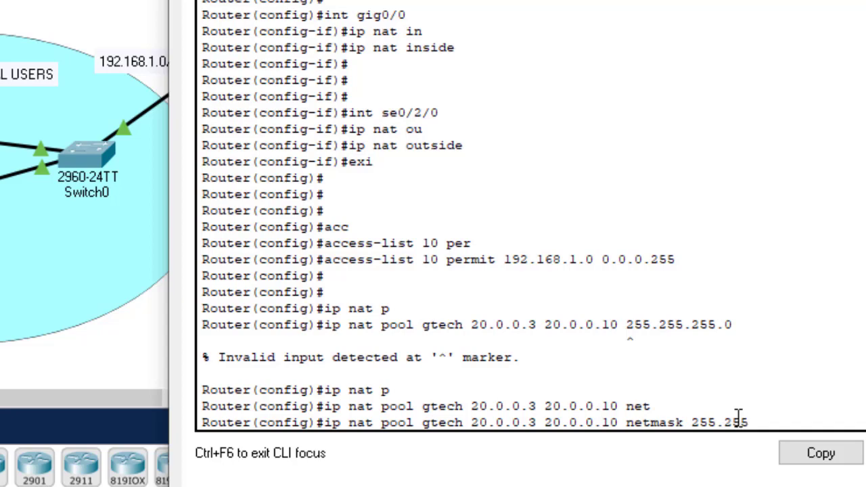
pyautogui.write('.255.0')
pyautogui.press('Return')
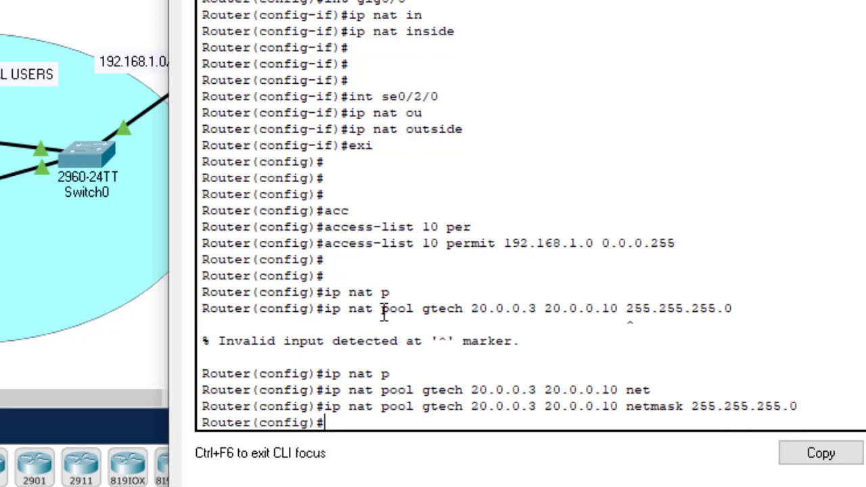
# Highlight the access-list and accepted pool commands in the console output
pyautogui.moveTo(342, 245); pyautogui.dragTo(498, 259)
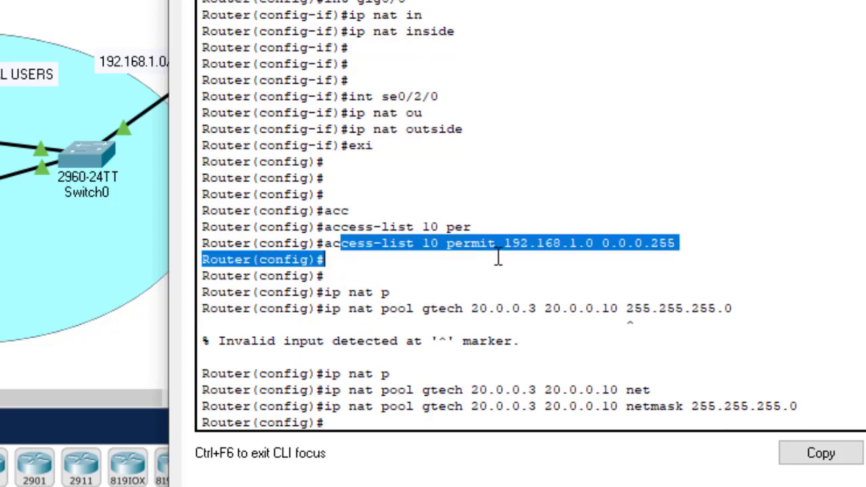
pyautogui.moveTo(332, 407); pyautogui.dragTo(799, 406)
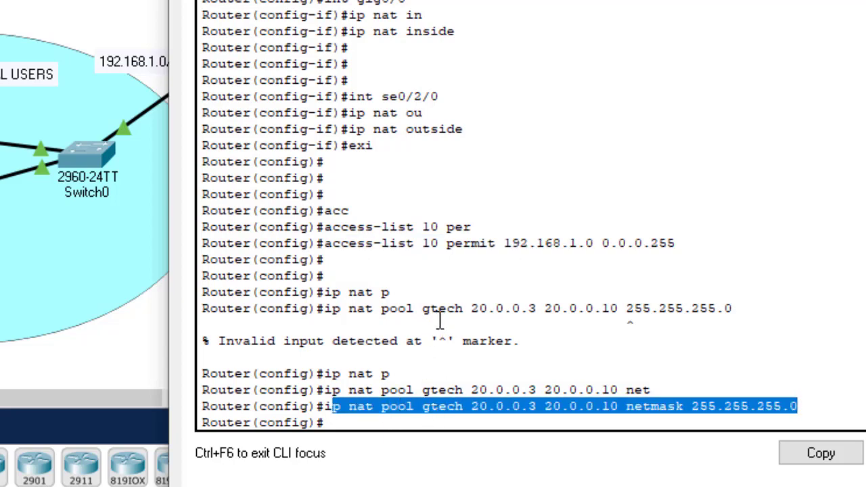
pyautogui.click(358, 406)
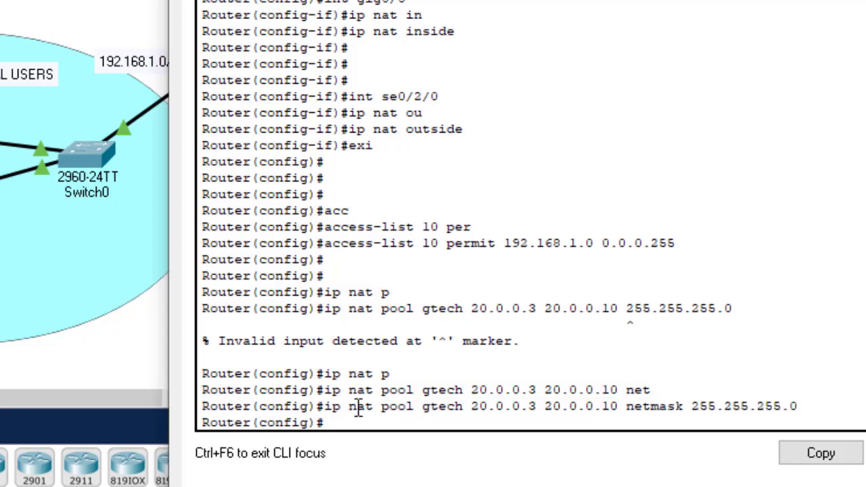
pyautogui.press('Return')
pyautogui.press('Return')
# Map access list 10 to pool gtech with 'ip nat inside source list 10 pool gtech'
pyautogui.write('i')
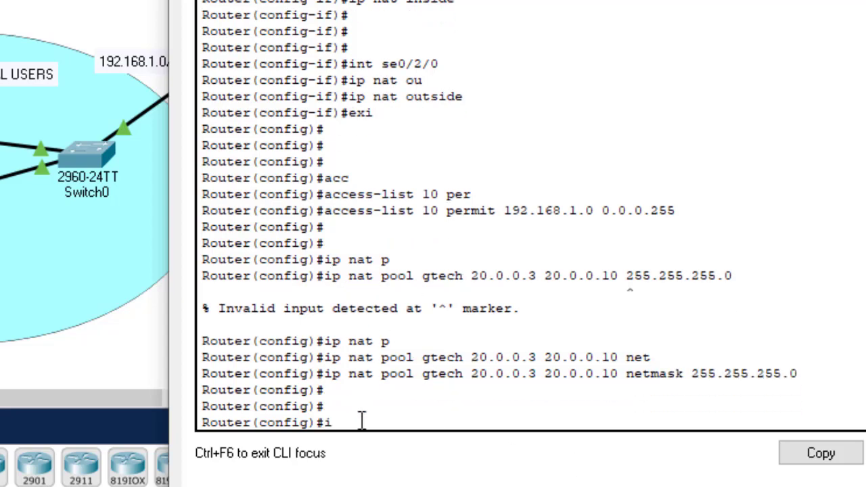
pyautogui.write('p nat ins')
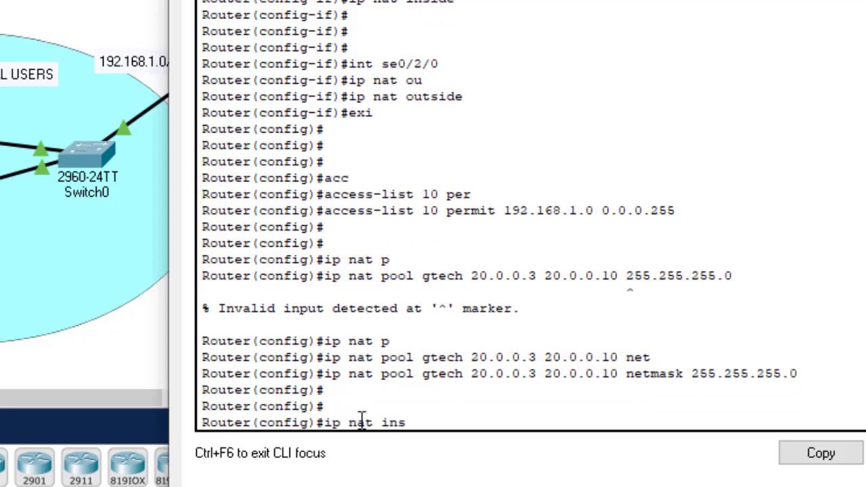
pyautogui.write('id')
pyautogui.press('Tab')
pyautogui.write('so')
pyautogui.press('Tab')
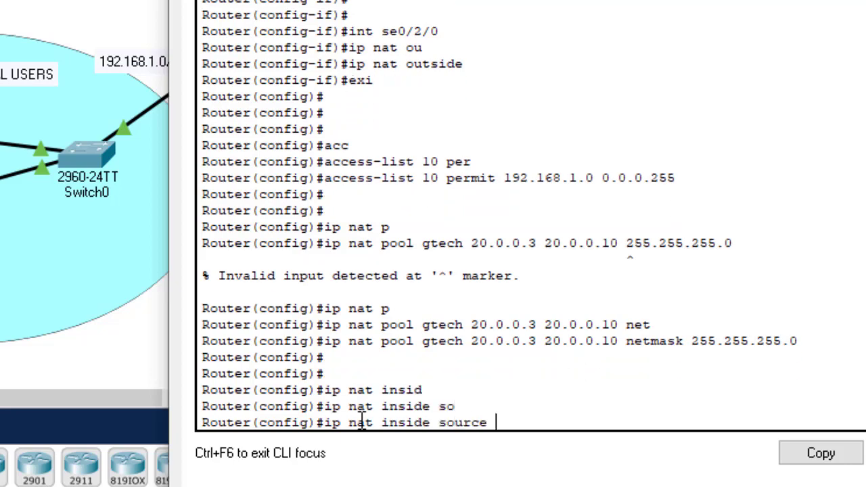
pyautogui.write('lis')
pyautogui.press('Tab')
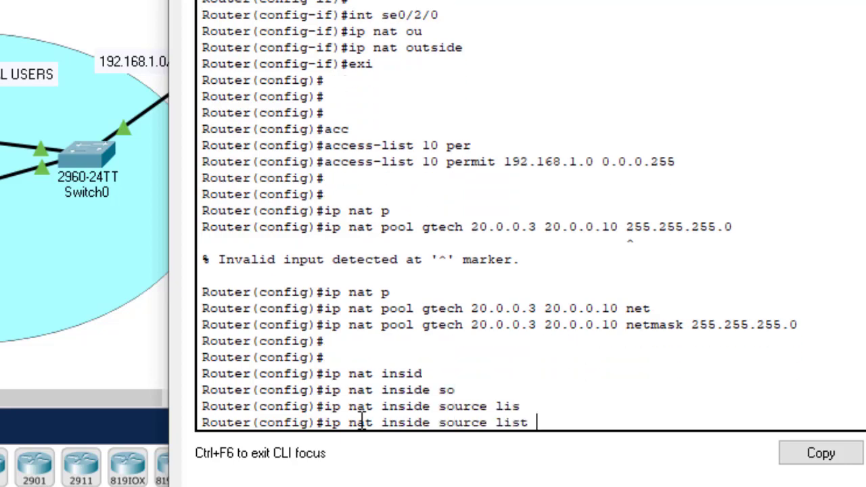
pyautogui.write('10 ')
pyautogui.write('p')
pyautogui.press('Tab')
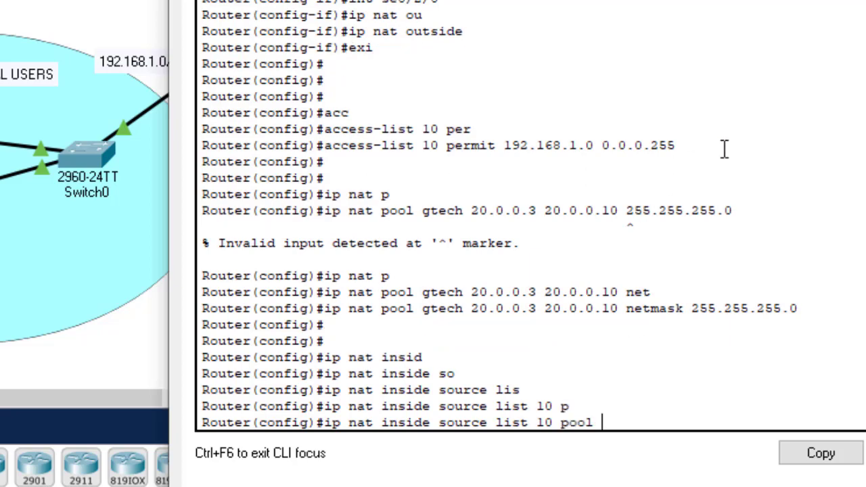
pyautogui.write('gtech')
pyautogui.press('Tab')
pyautogui.press('Return')
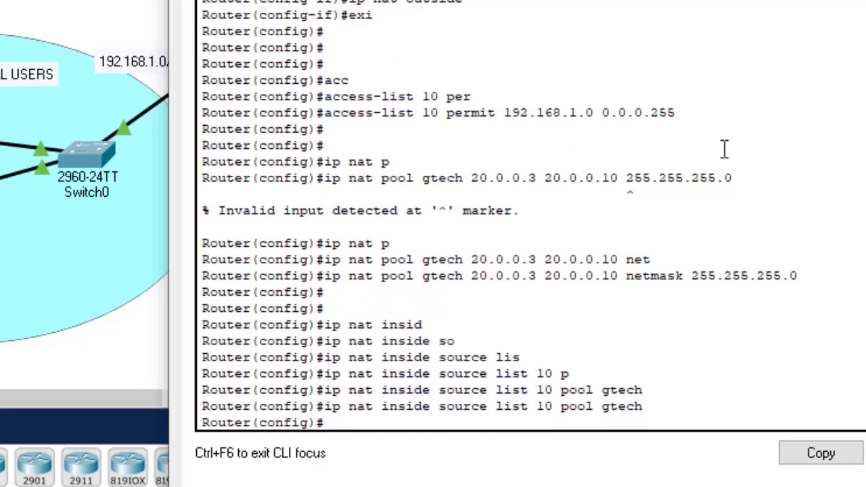
# Save the configuration with 'do wr', exit config mode, and close Router0's window
pyautogui.write('do wr')
pyautogui.press('Return')
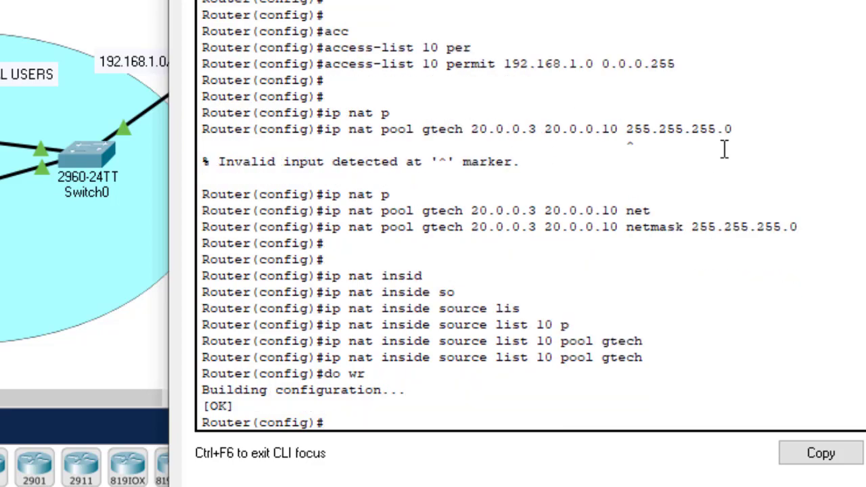
pyautogui.write('exit')
pyautogui.press('Return')
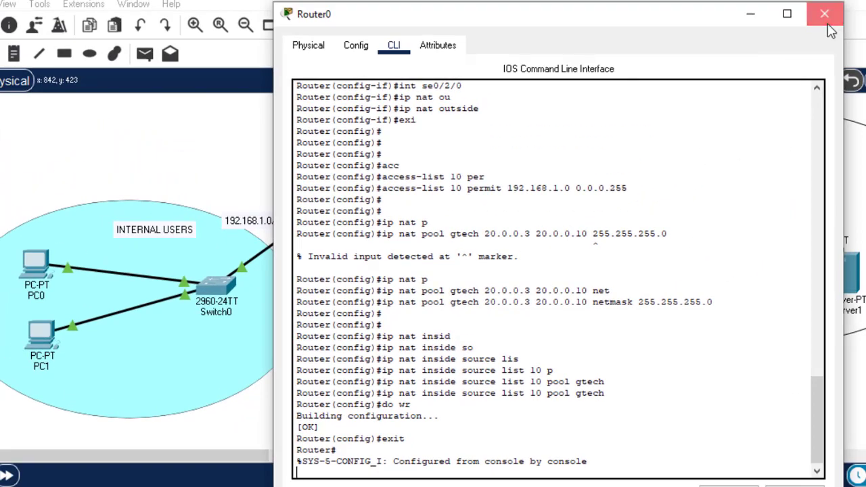
pyautogui.click(845, 15)
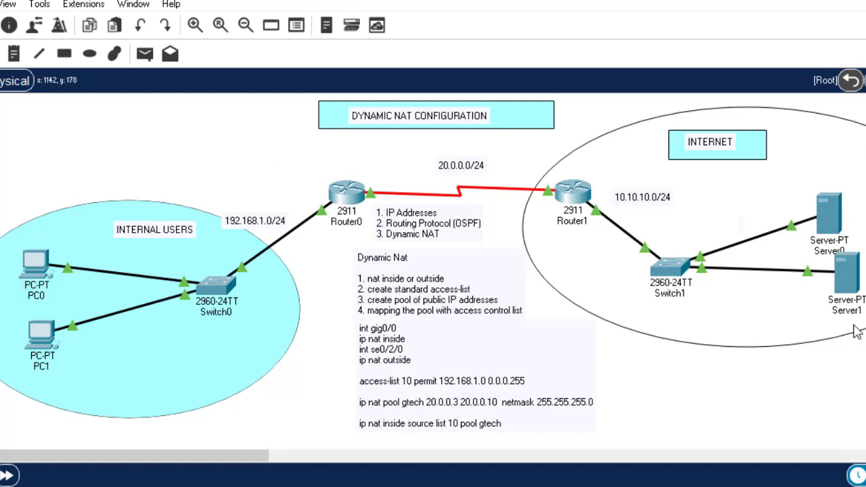
# Ping 10.10.10.3 from PC0's command prompt
pyautogui.click(34, 263)
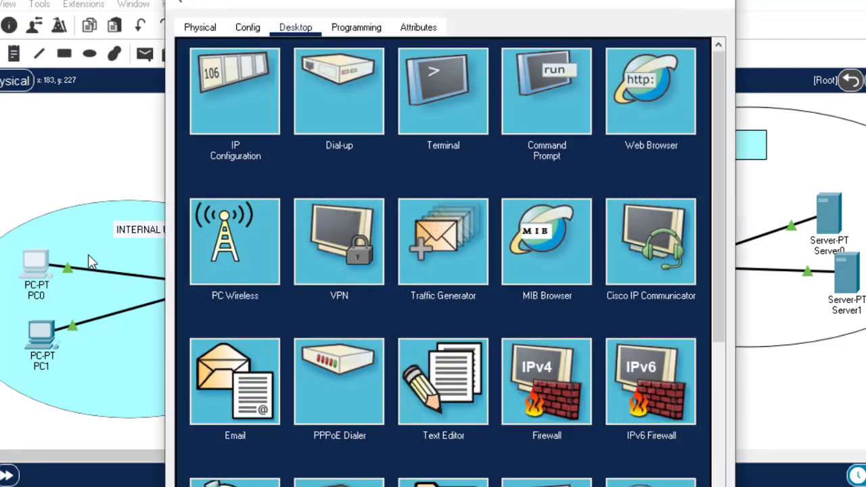
pyautogui.click(535, 83)
pyautogui.write('p')
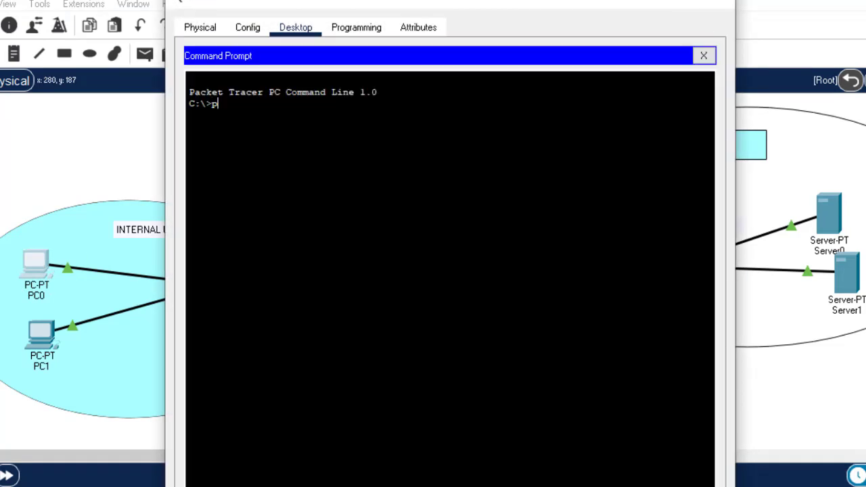
pyautogui.write('ing 10.10.10.3')
pyautogui.press('Return')
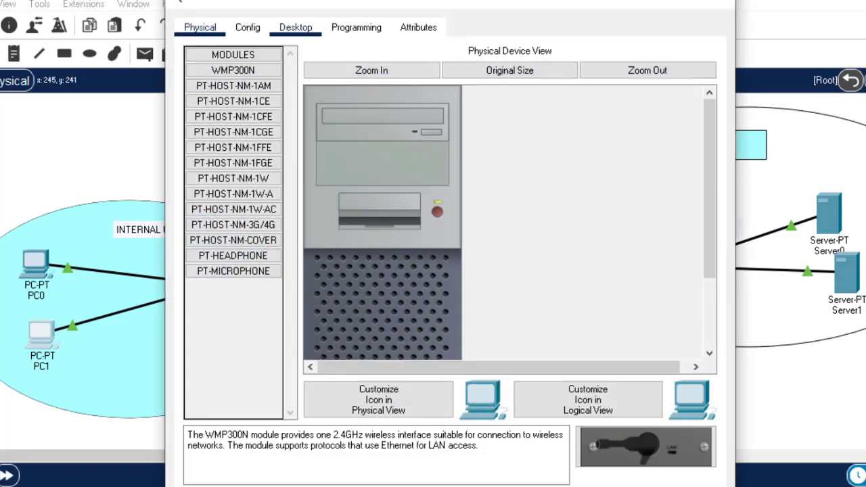
# Ping 10.10.10.3 from PC1's command prompt, getting replies, then close PC1's window
pyautogui.click(296, 27)
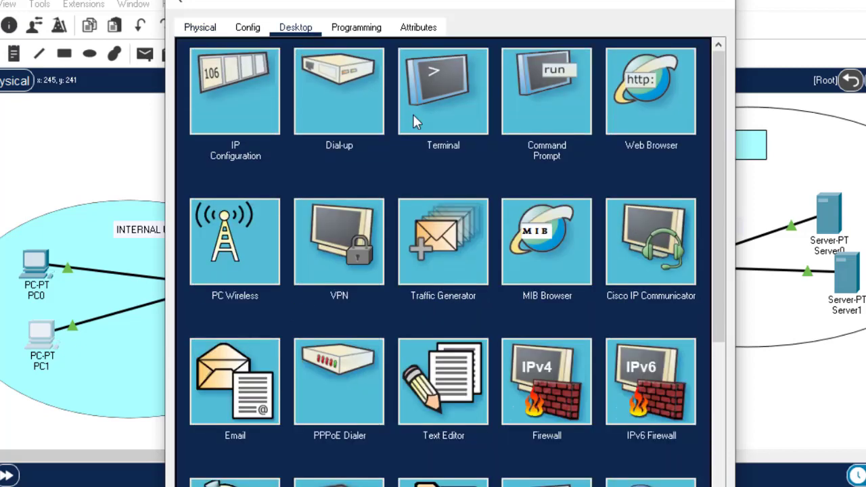
pyautogui.click(560, 84)
pyautogui.write('pi')
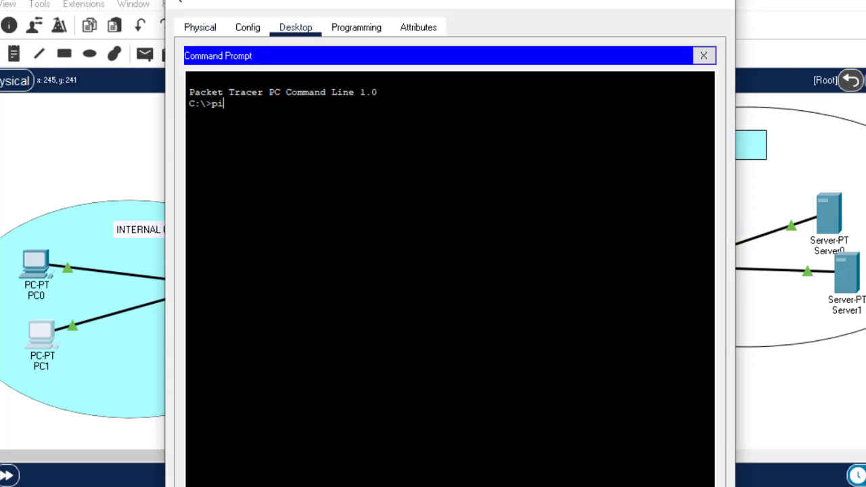
pyautogui.write('ng')
pyautogui.write(' 192.')
pyautogui.write('168.1.')
pyautogui.press('BackSpace')
pyautogui.press('BackSpace')
pyautogui.press('BackSpace')
pyautogui.press('BackSpace')
pyautogui.press('BackSpace')
pyautogui.press('BackSpace')
pyautogui.press('BackSpace')
pyautogui.press('BackSpace')
pyautogui.write('0.10.10')
pyautogui.press('Return')
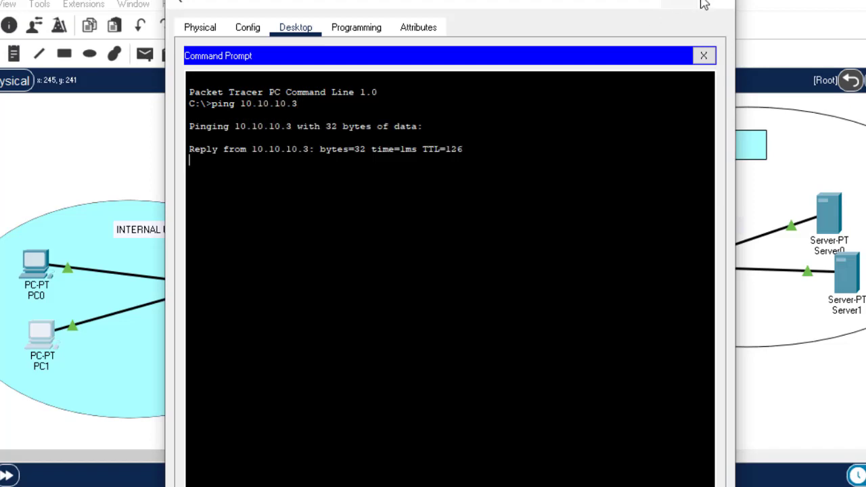
pyautogui.click(725, 3)
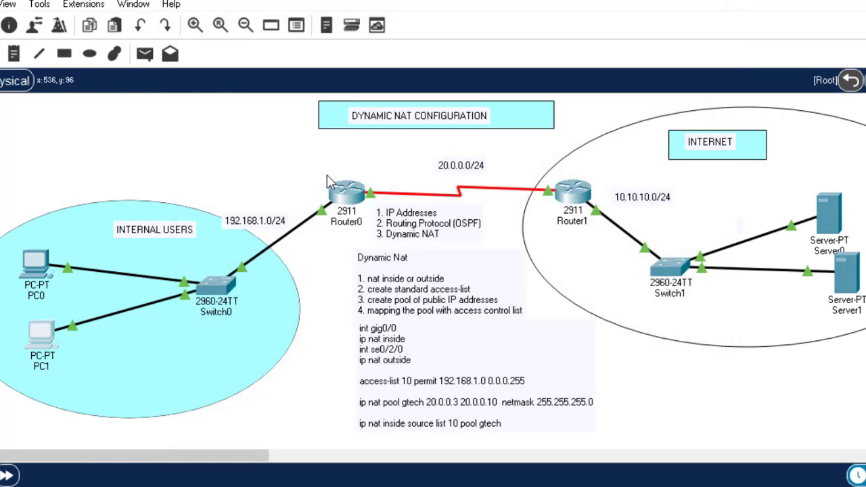
# Run 'show ip nat translations' in Router0's CLI
pyautogui.click(347, 194)
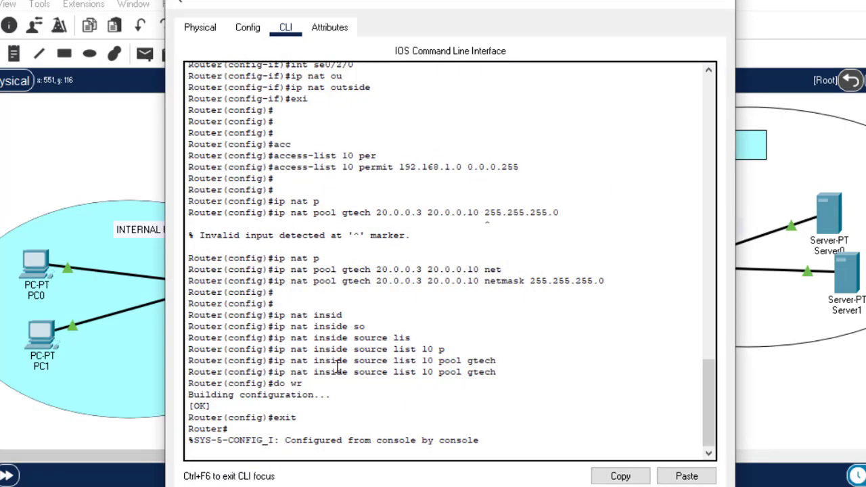
pyautogui.press('Return')
pyautogui.press('Return')
pyautogui.press('Return')
pyautogui.press('Return')
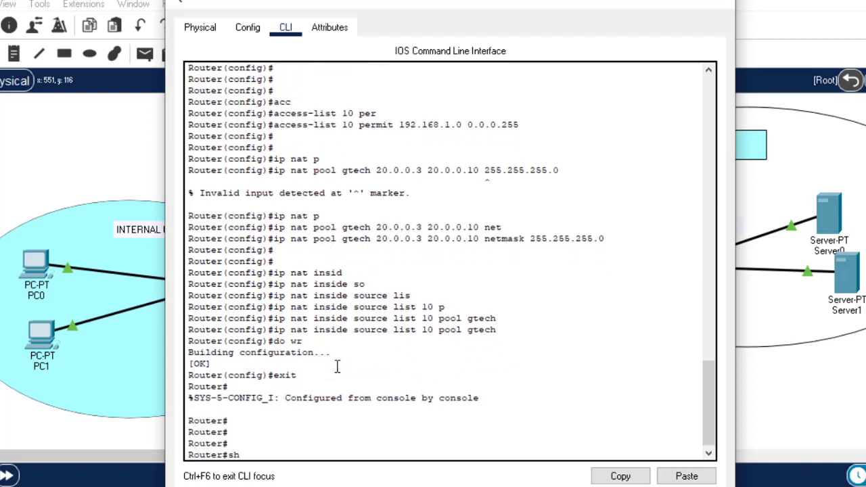
pyautogui.write('sh ip nat tra')
pyautogui.press('Tab')
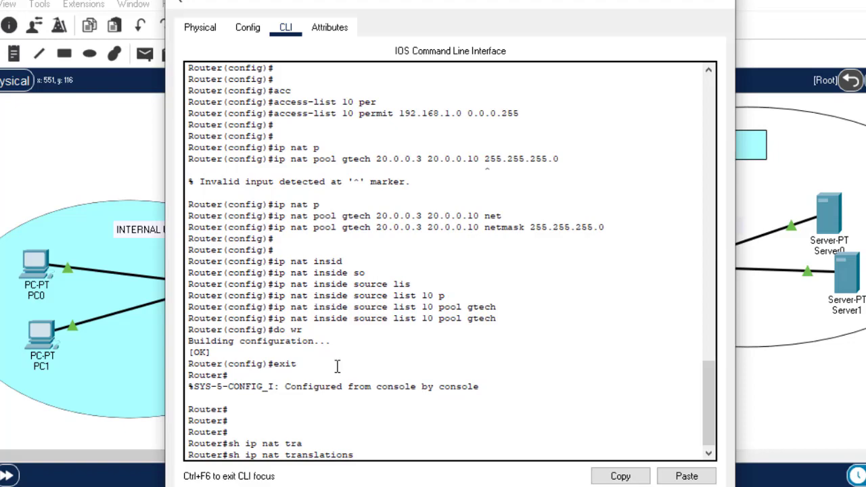
pyautogui.press('Return')
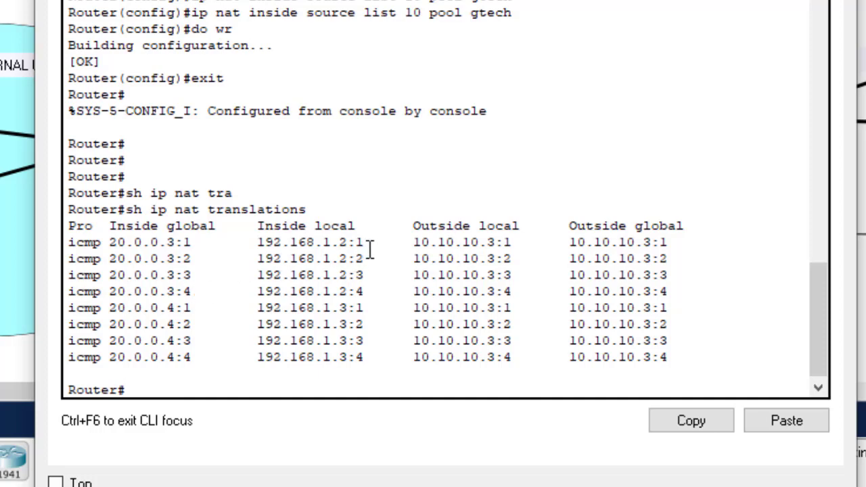
pyautogui.moveTo(371, 251); pyautogui.dragTo(259, 250)
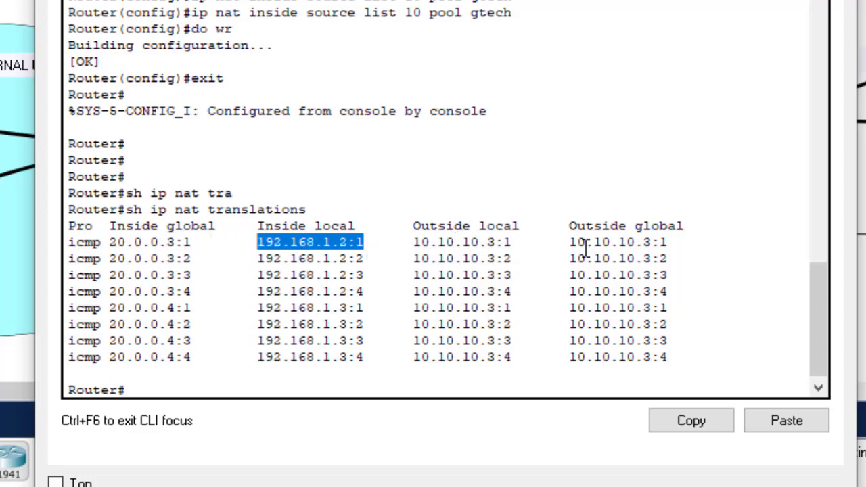
pyautogui.moveTo(677, 242); pyautogui.dragTo(570, 243)
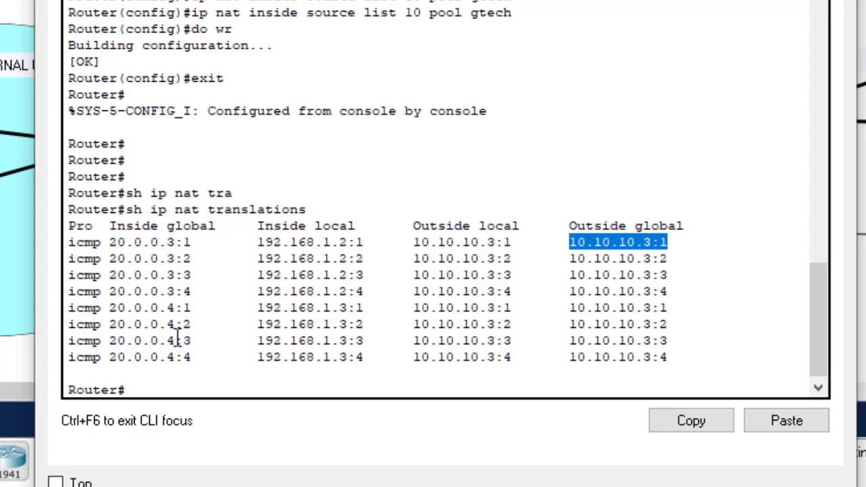
pyautogui.moveTo(176, 340); pyautogui.dragTo(109, 341)
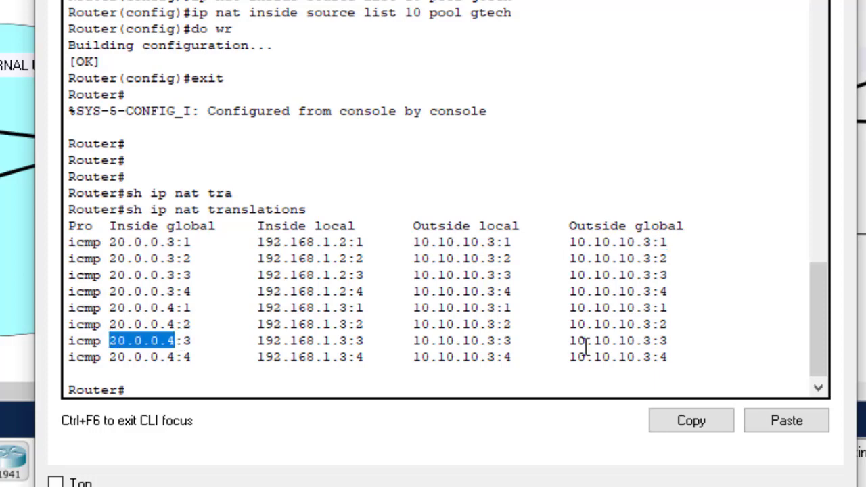
pyautogui.moveTo(653, 341); pyautogui.dragTo(570, 340)
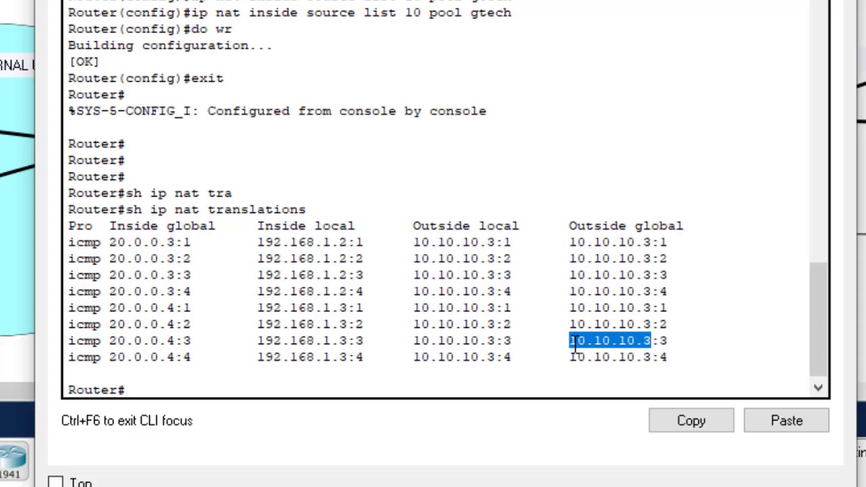
pyautogui.click(367, 376)
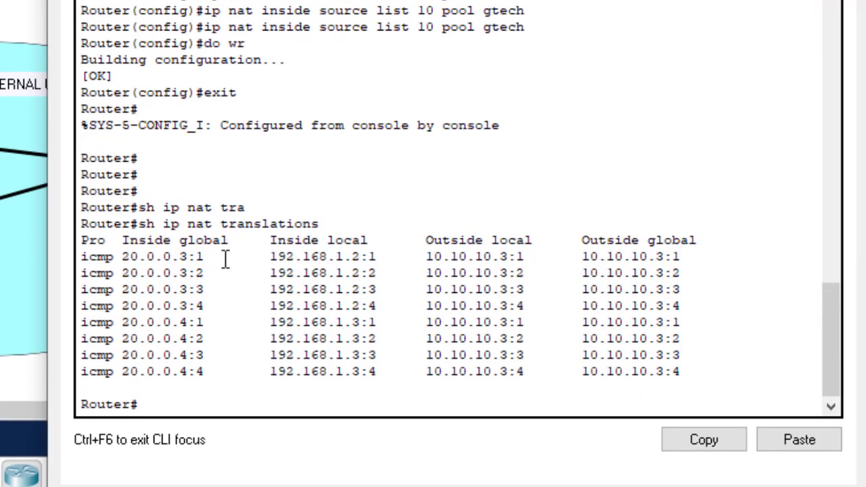
# Highlight the Inside global and Outside local headings and the first NAT translation row
pyautogui.moveTo(228, 242); pyautogui.dragTo(139, 244)
pyautogui.click(373, 254)
pyautogui.moveTo(374, 254); pyautogui.dragTo(425, 242)
pyautogui.moveTo(710, 245); pyautogui.dragTo(574, 242)
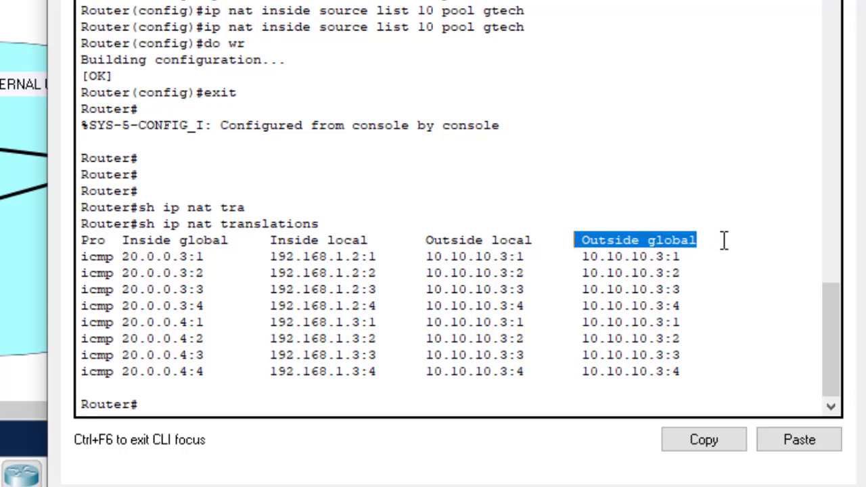
# Highlight the full table header and all translation rows, then close Router0's window
pyautogui.moveTo(724, 240); pyautogui.dragTo(80, 241)
pyautogui.moveTo(109, 369); pyautogui.dragTo(86, 264)
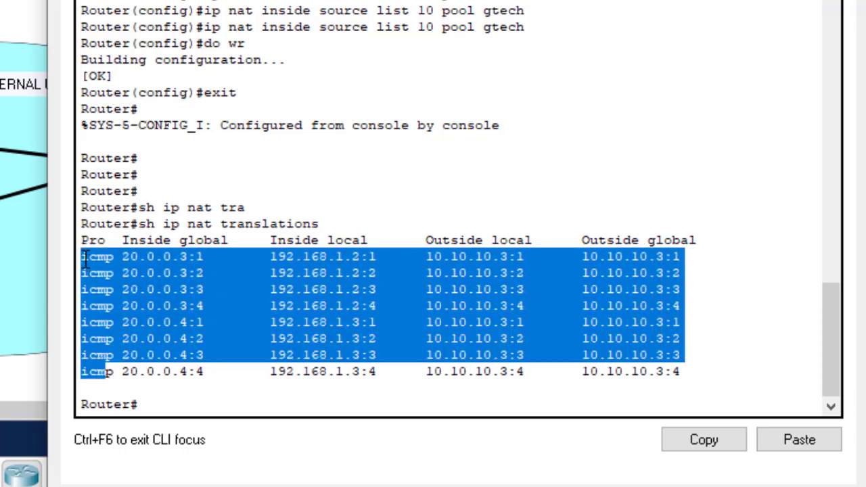
pyautogui.click(246, 292)
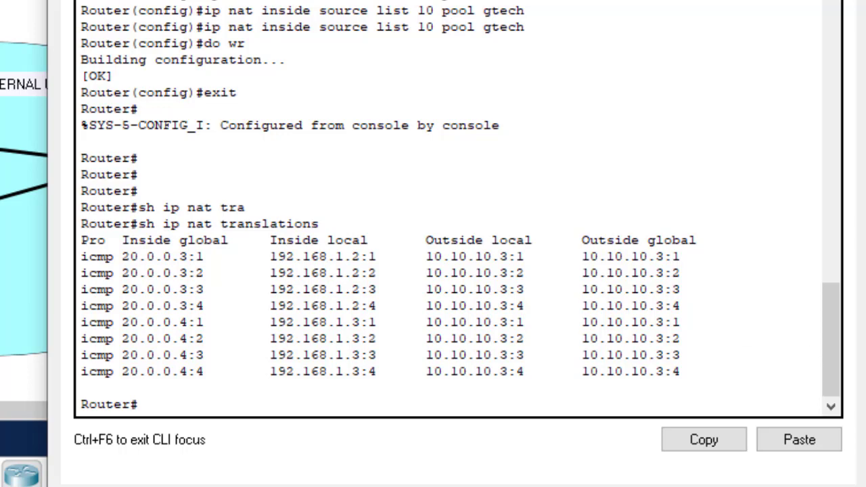
pyautogui.hotkey('alt', 'F4')
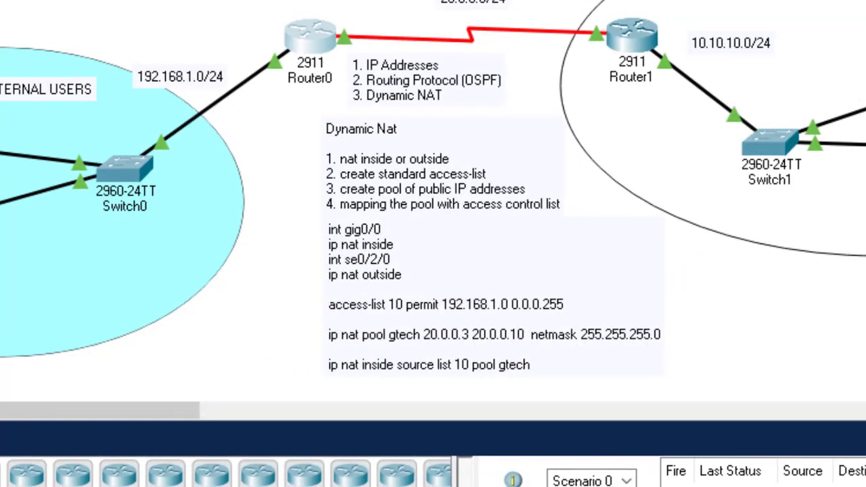